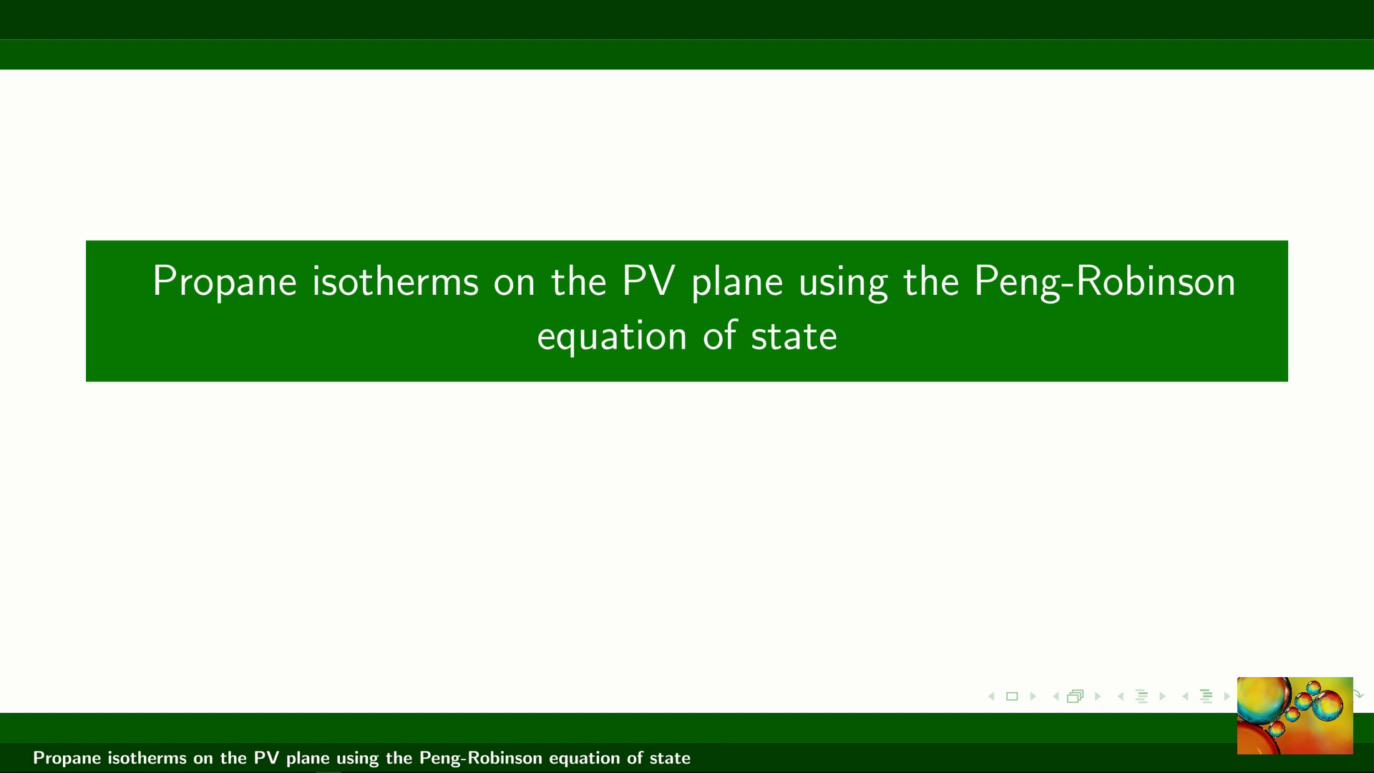
Advance from the title slide to the Problem slide on propane isotherms
{"action": "key", "text": "Right"}
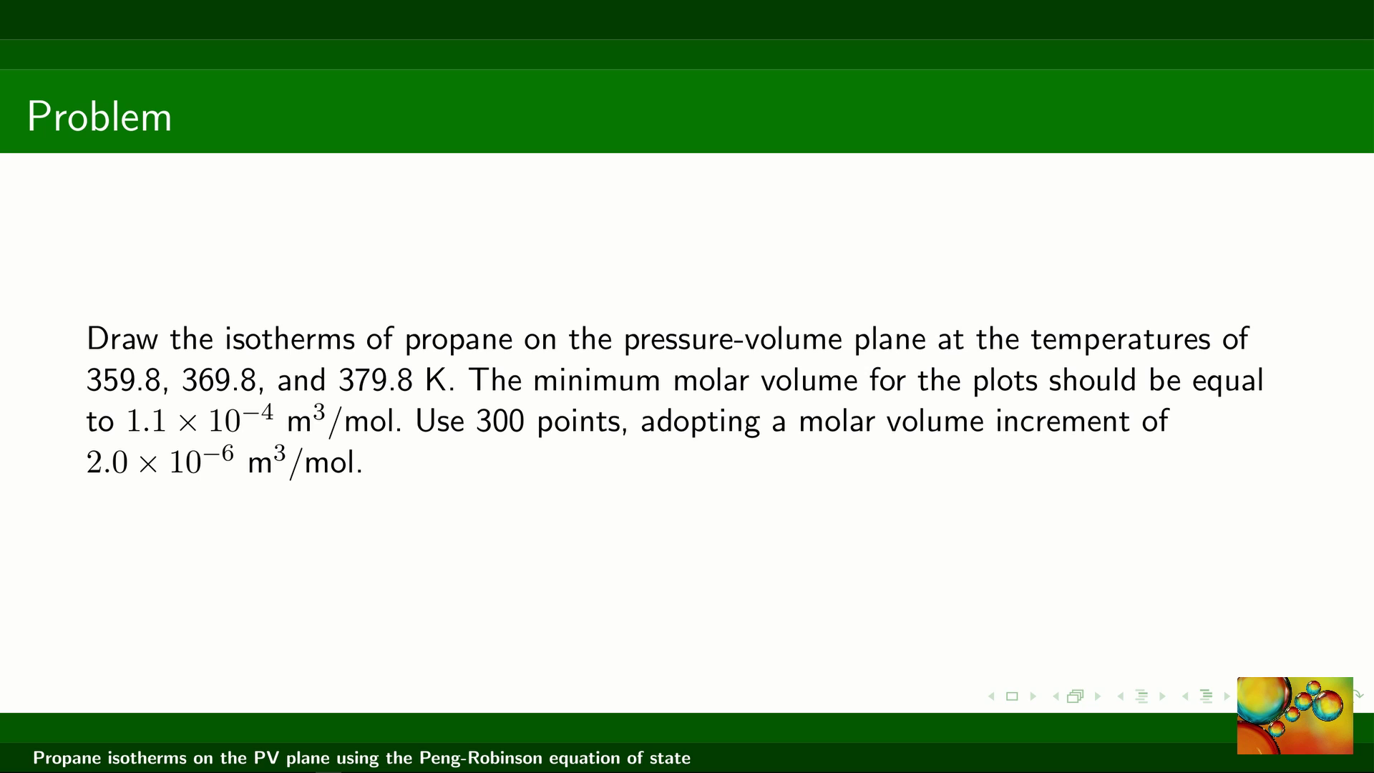
Move past the Peng-Robinson Formulation slide to the Solution slide
{"action": "key", "text": "Right"}
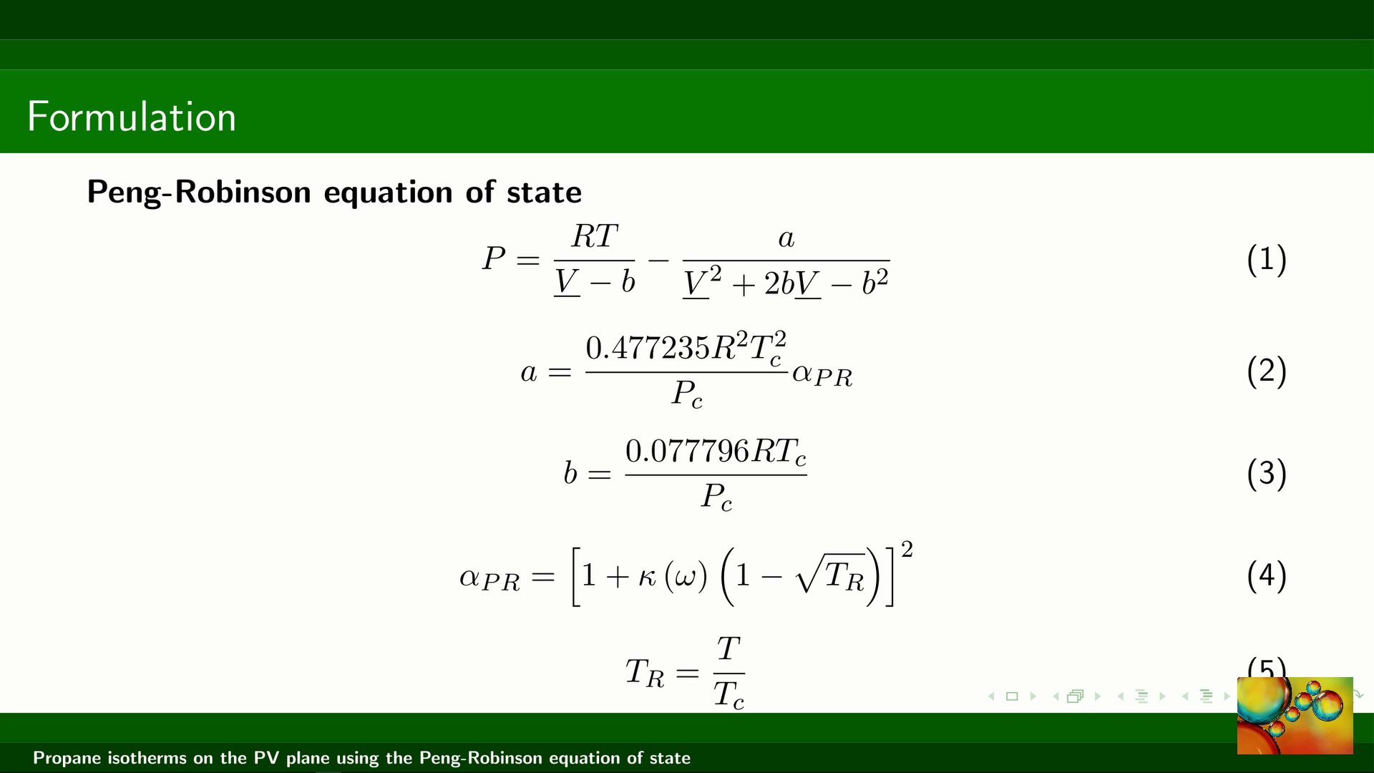
{"action": "key", "text": "Right"}
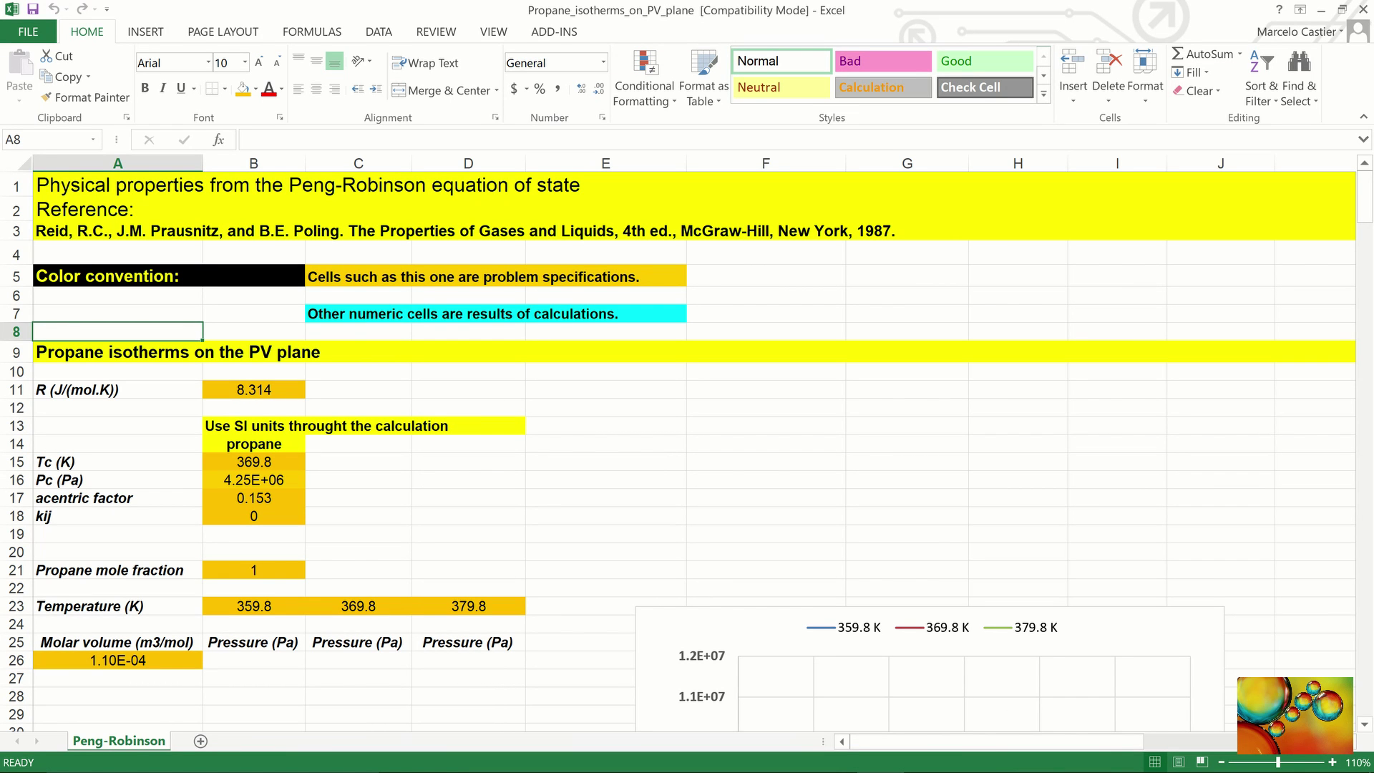
{"action": "left_click", "coordinate": [254, 389]}
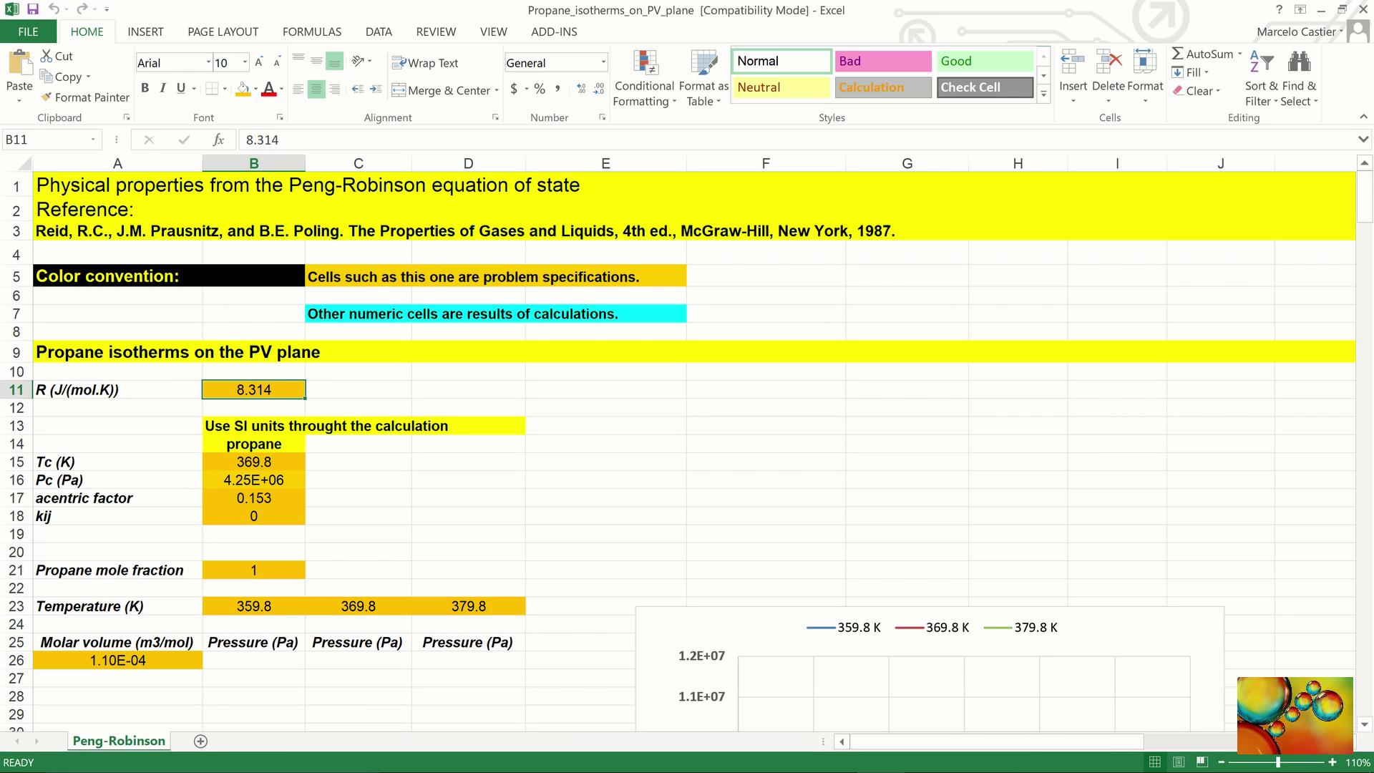
{"action": "left_click_drag", "start_coordinate": [254, 462], "coordinate": [254, 515]}
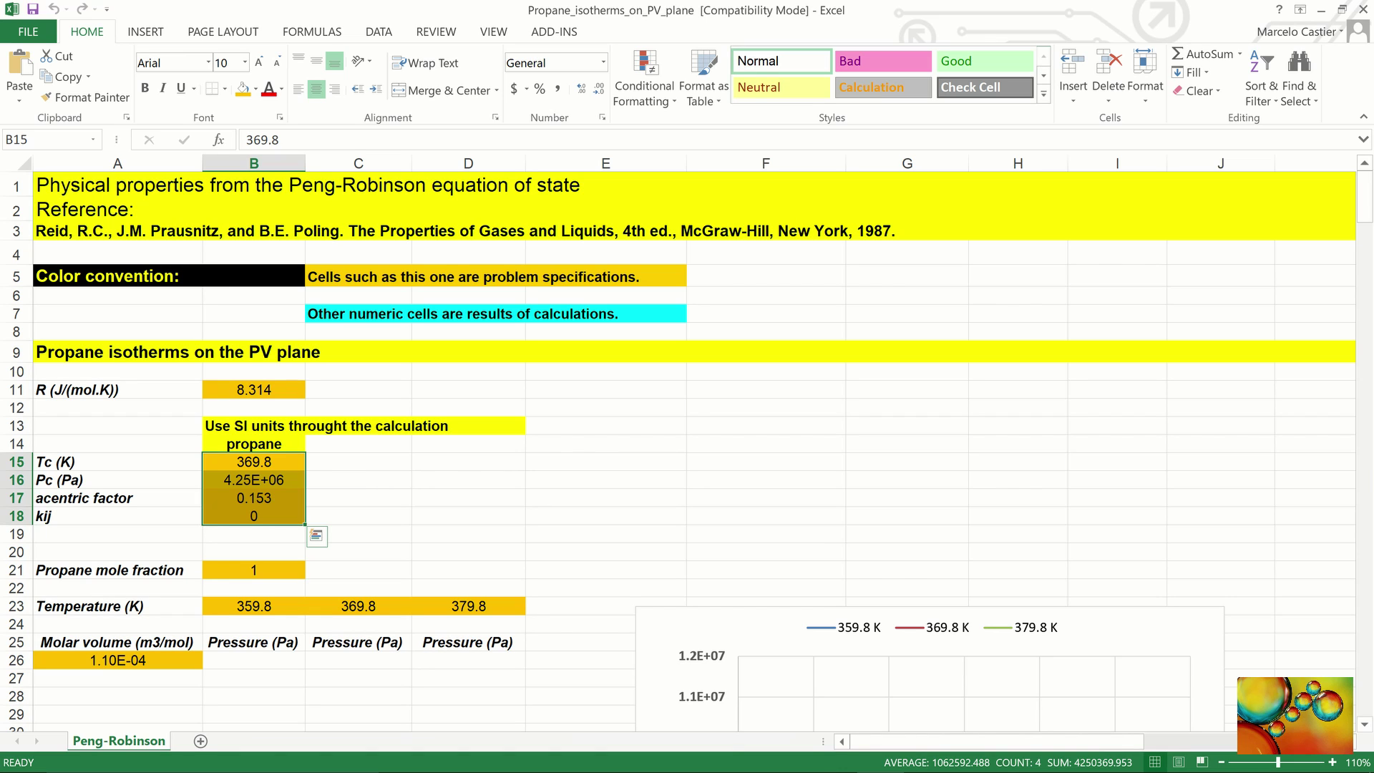
{"action": "left_click", "coordinate": [254, 570]}
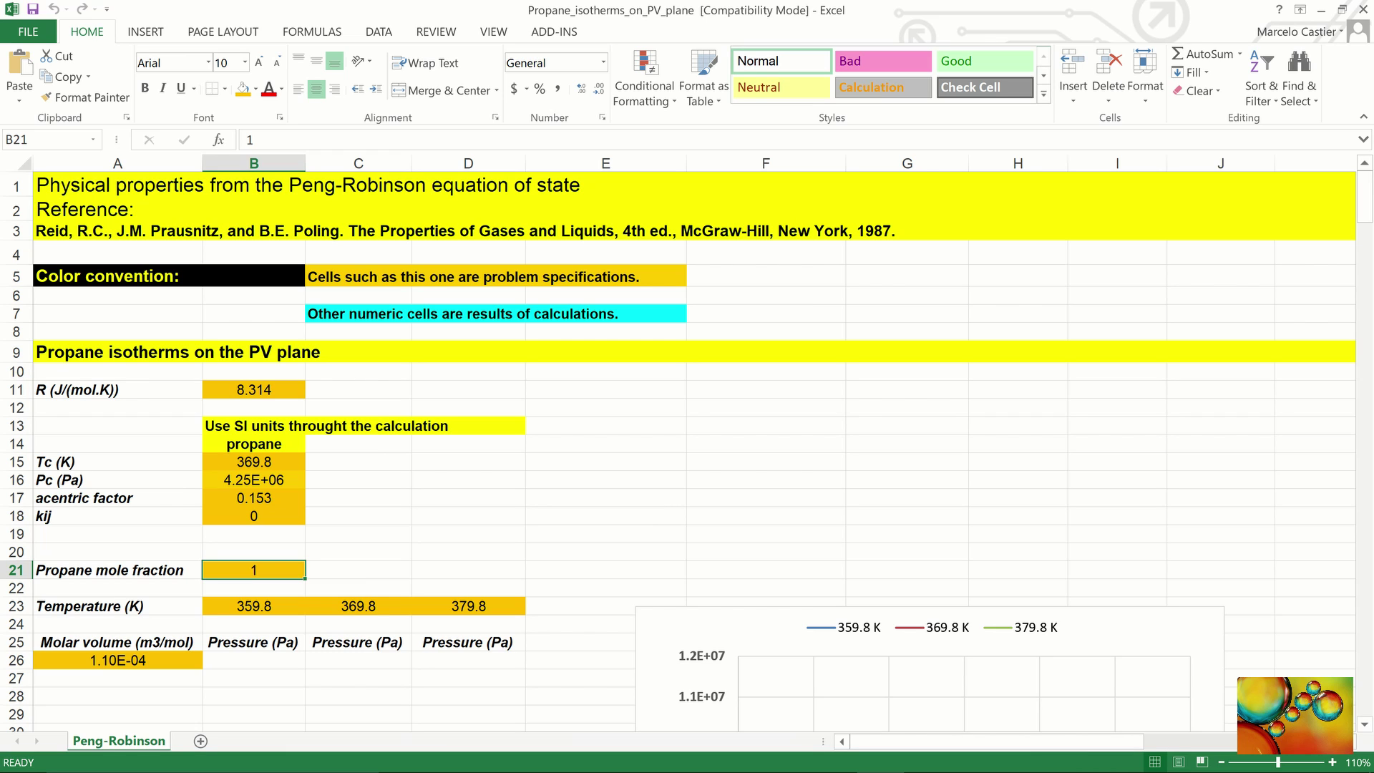
{"action": "left_click_drag", "start_coordinate": [254, 605], "coordinate": [468, 606]}
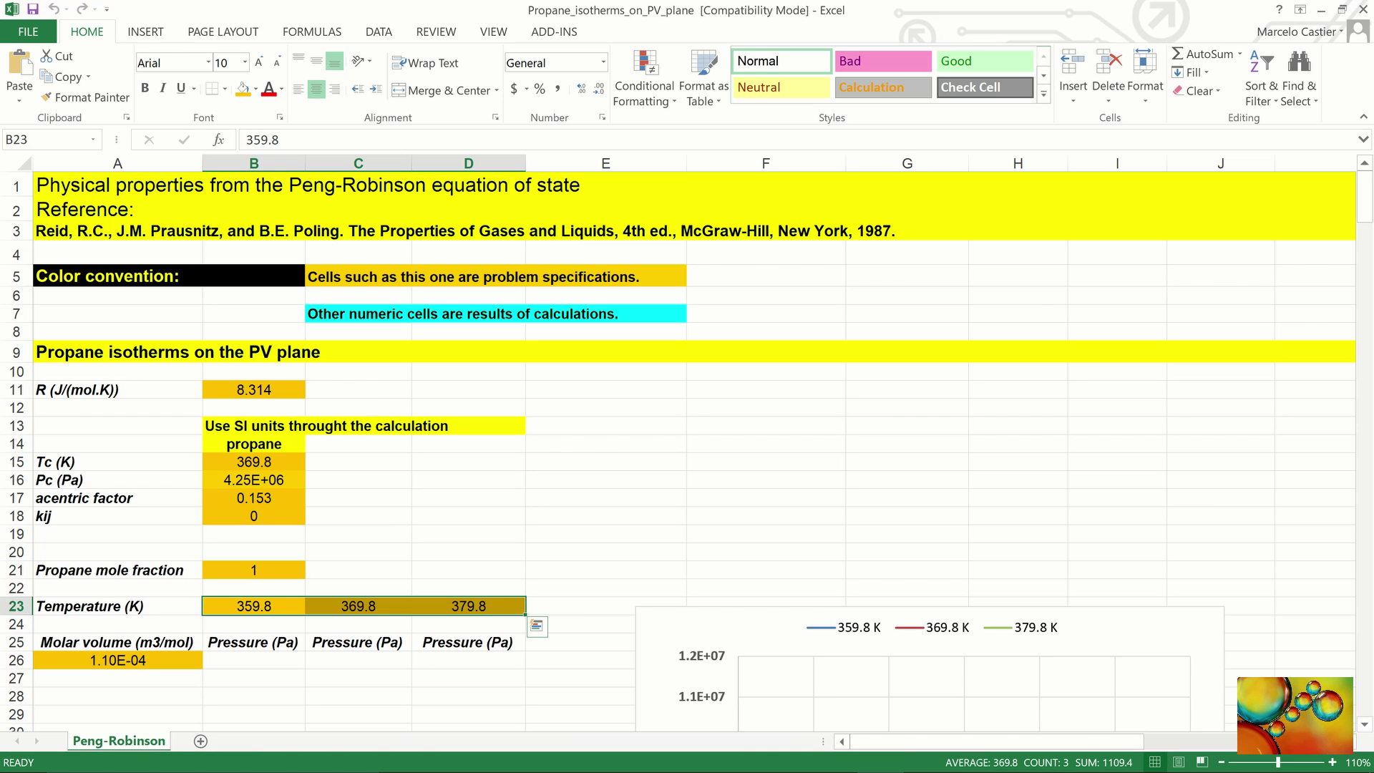
{"action": "left_click", "coordinate": [118, 660]}
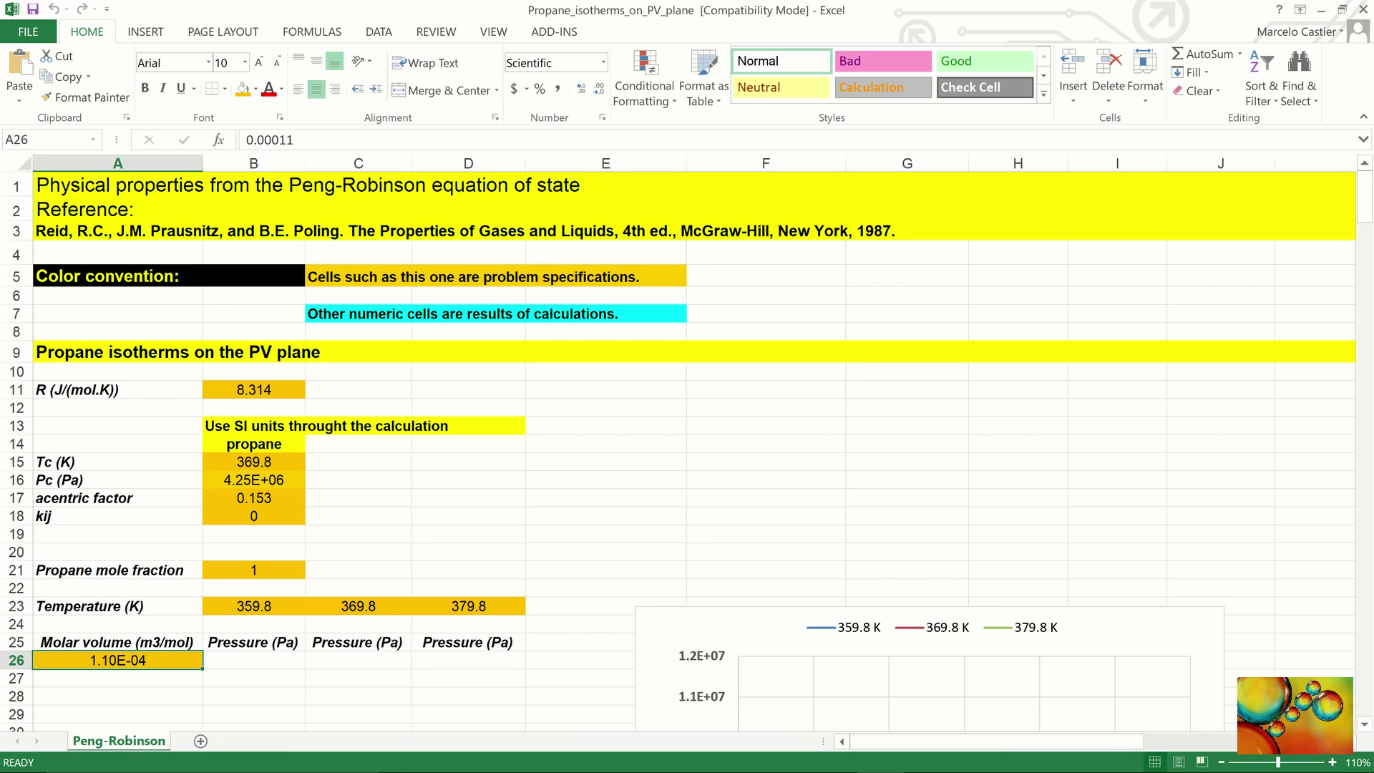
{"action": "left_click", "coordinate": [251, 659]}
Start =prp( in B26 with gas constant $B$11 and row-locked temperature B$23
{"action": "type", "text": "=p"}
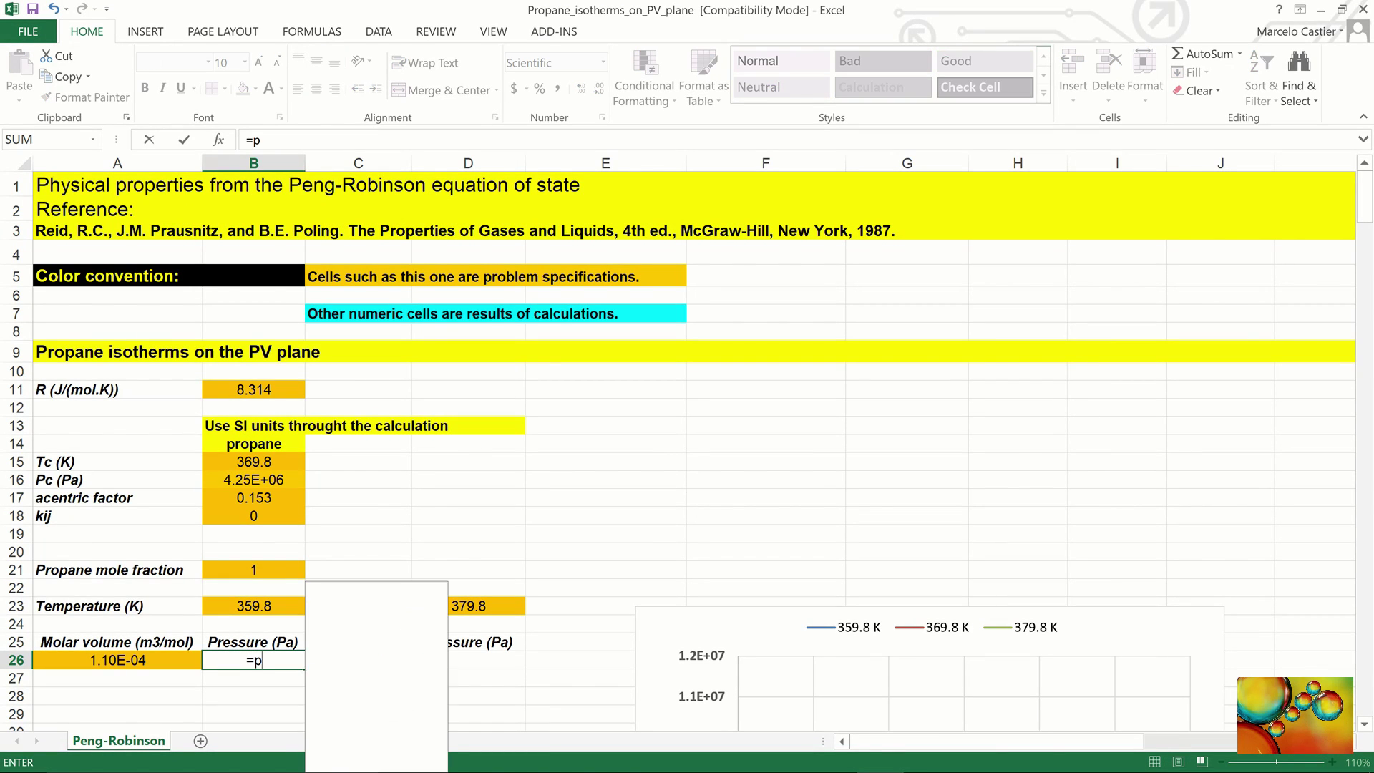
{"action": "type", "text": "rp("}
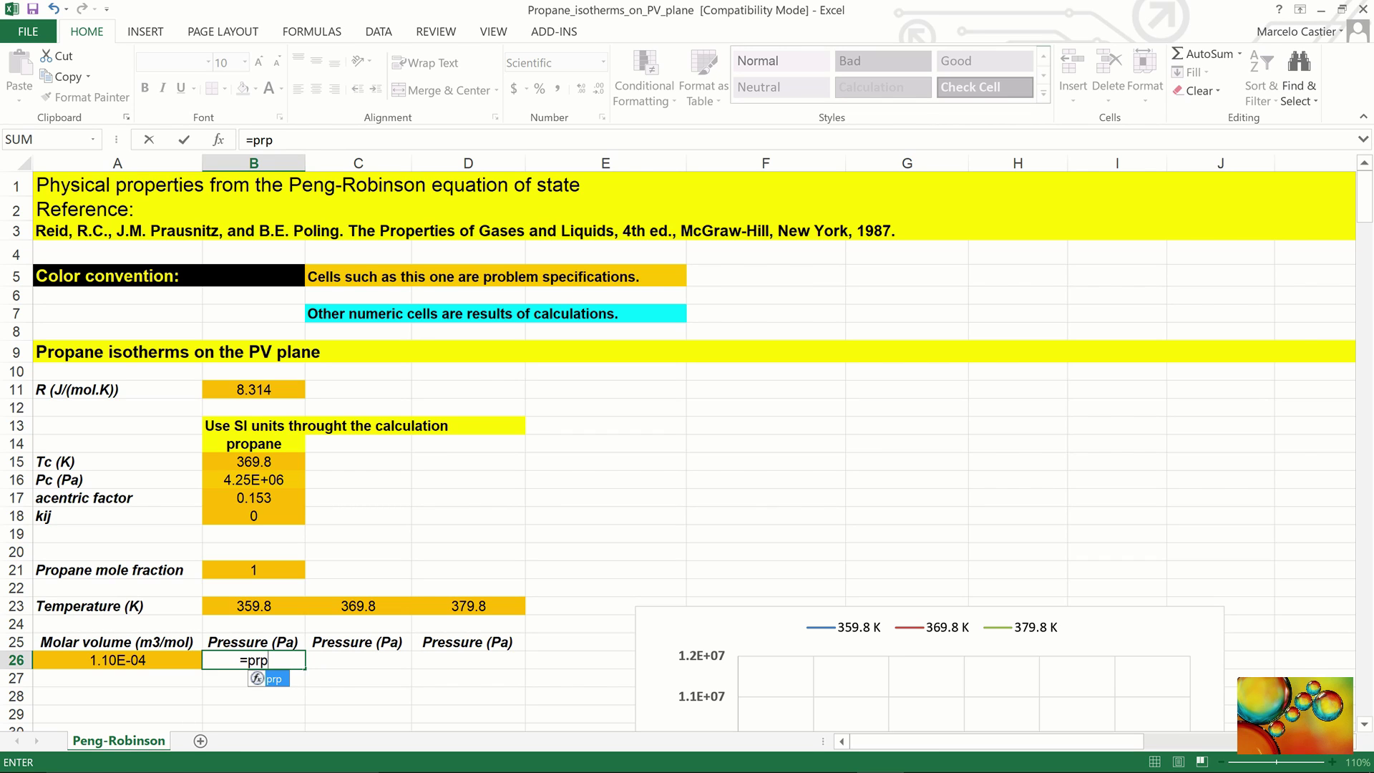
{"action": "left_click", "coordinate": [270, 390]}
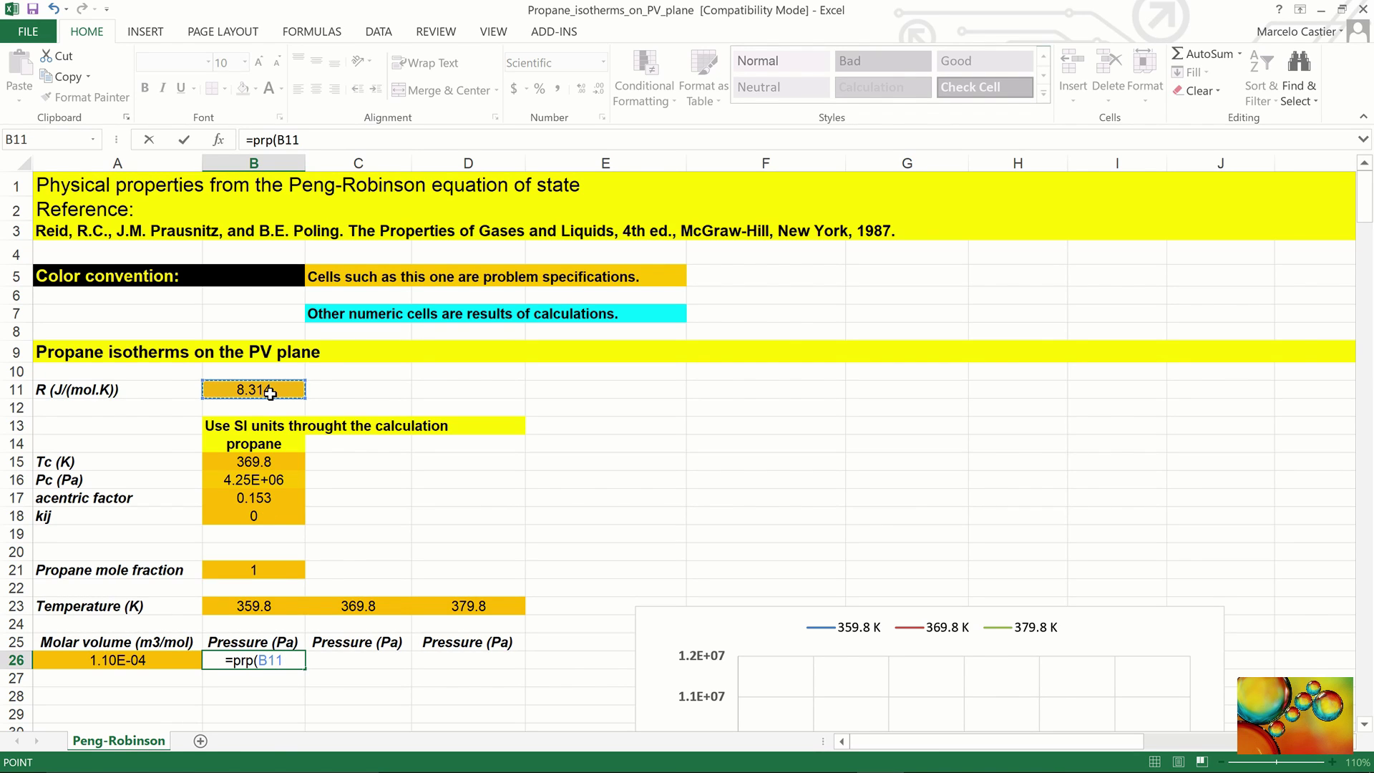
{"action": "key", "text": "F4"}
{"action": "type", "text": ","}
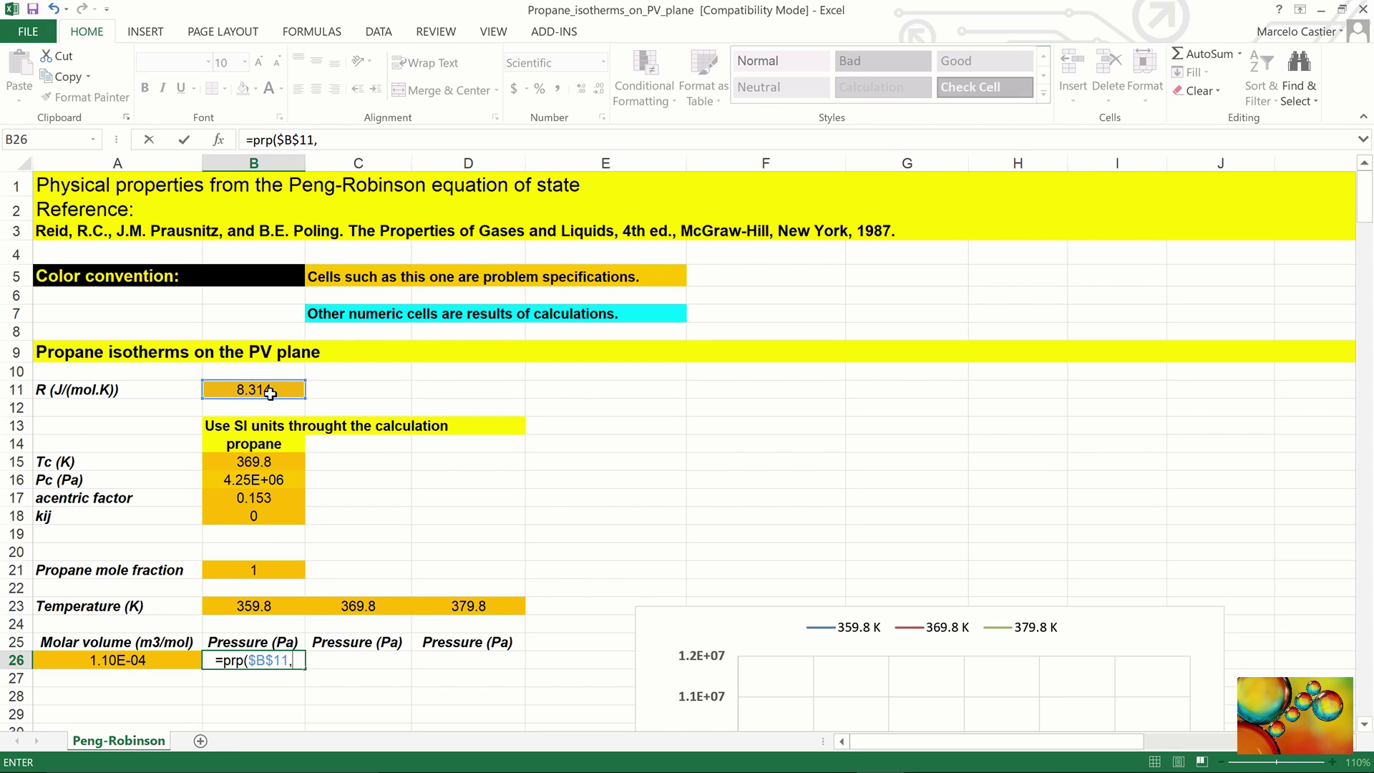
{"action": "left_click", "coordinate": [240, 601]}
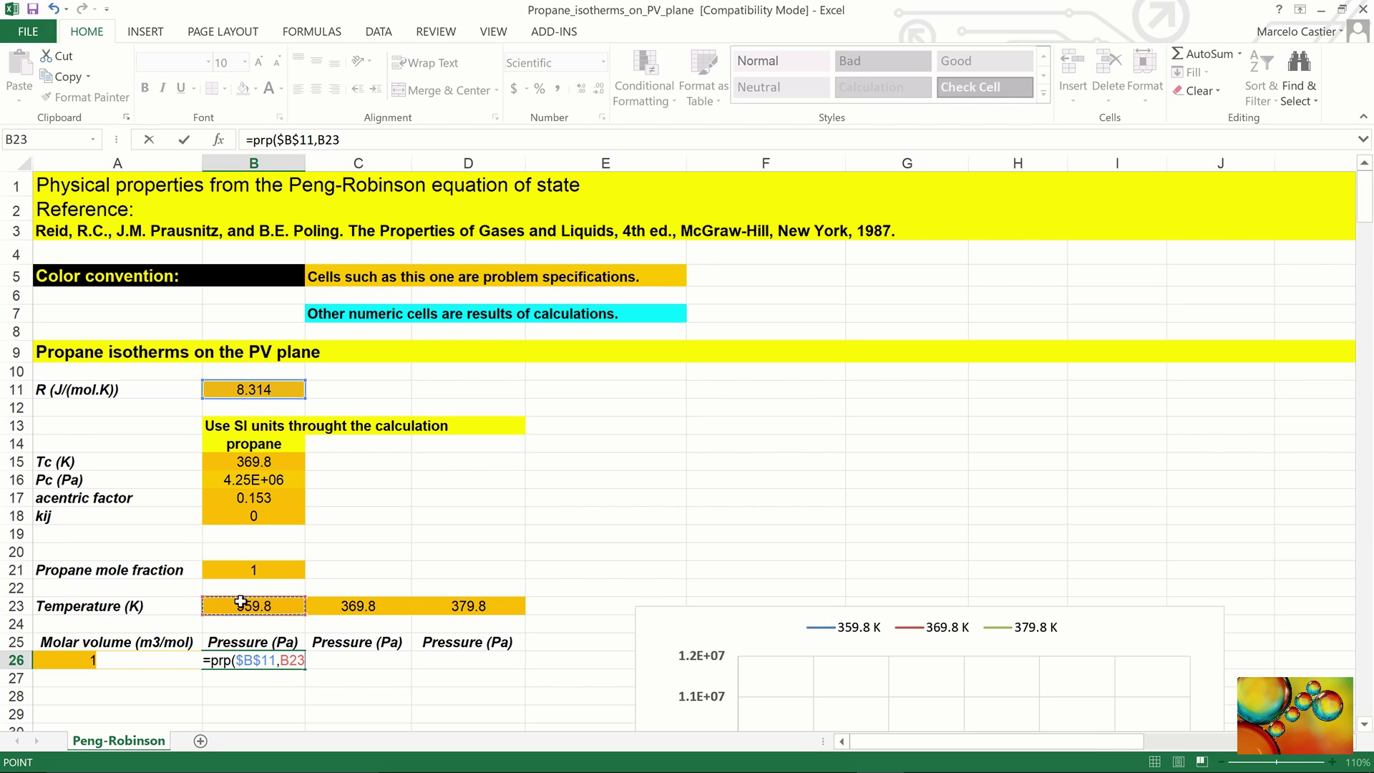
{"action": "key", "text": "F4"}
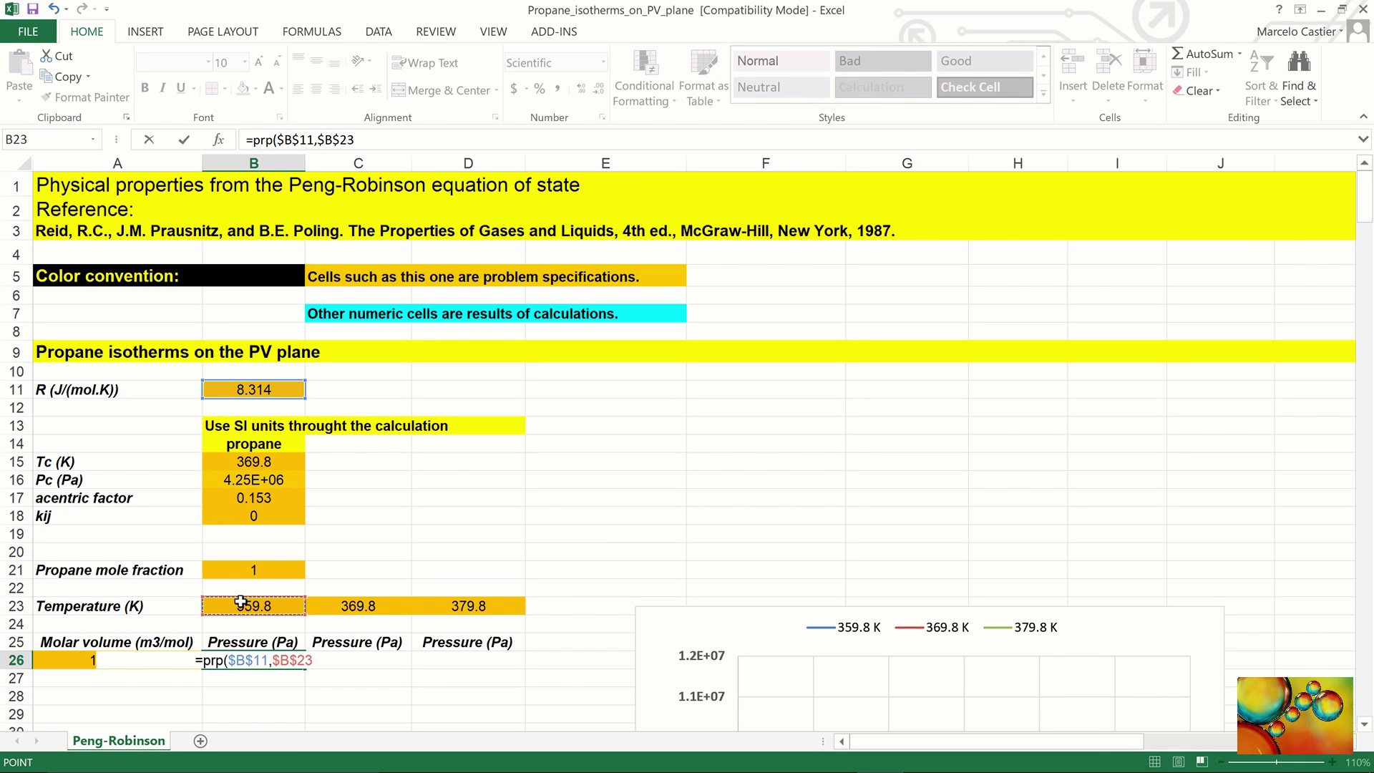
{"action": "key", "text": "F4"}
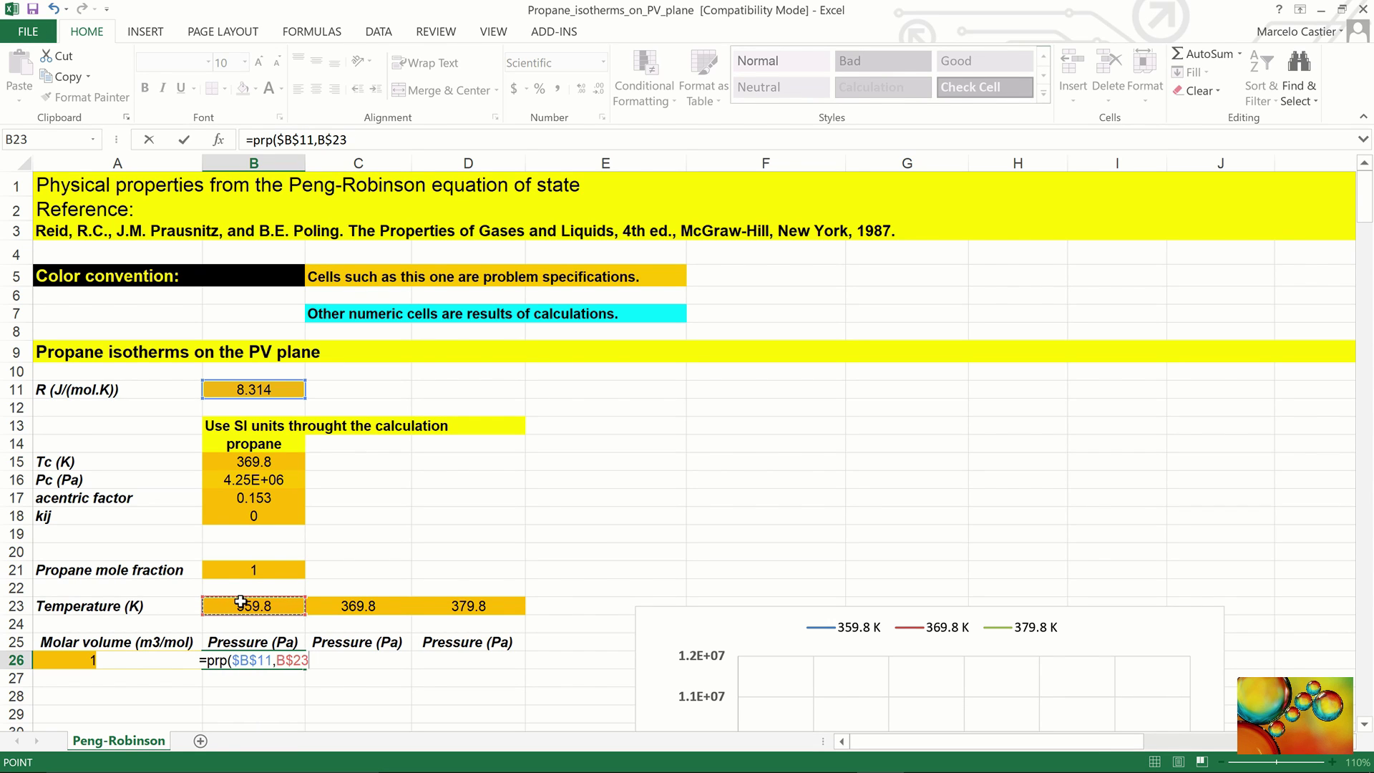
Add arguments $A26, $B$21 and $B$15:$B$18 and commit, returning 7.185E+06
{"action": "type", "text": ","}
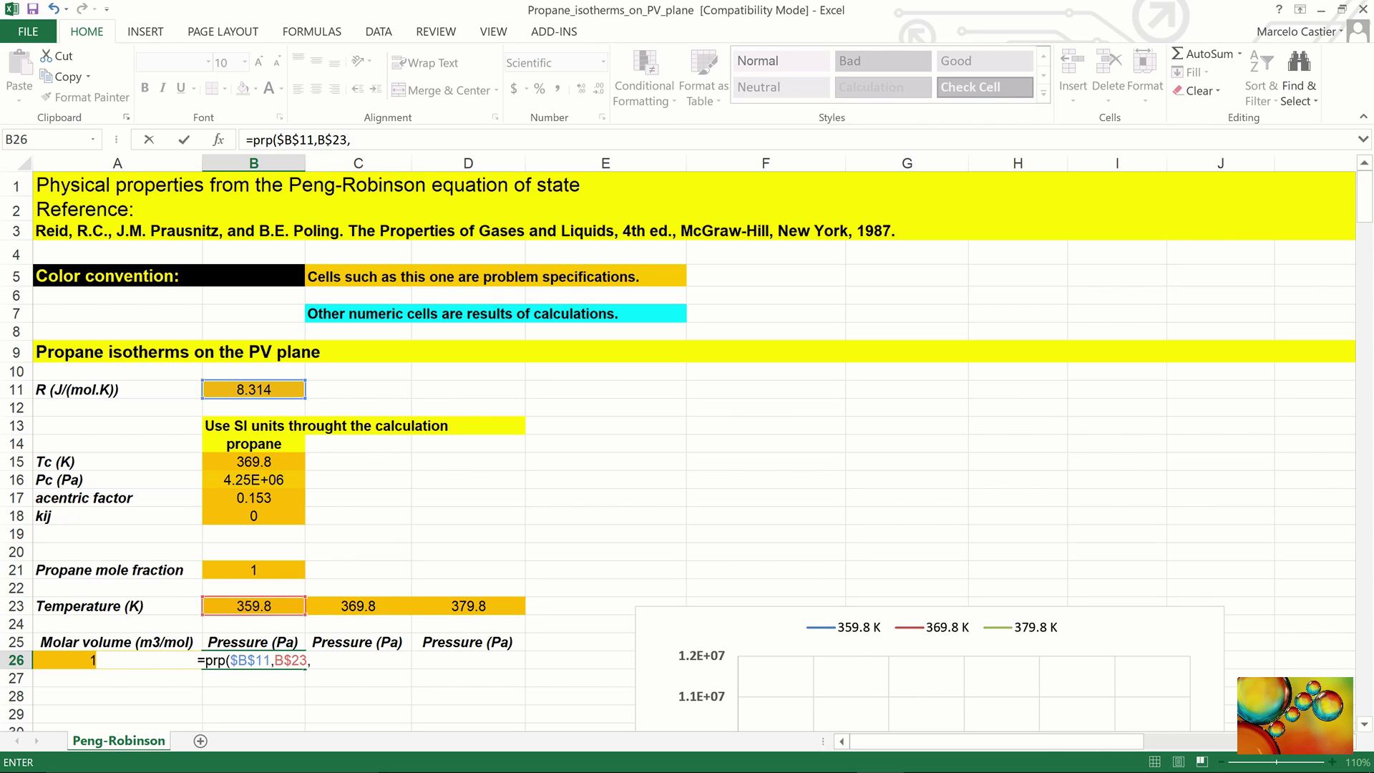
{"action": "left_click", "coordinate": [75, 658]}
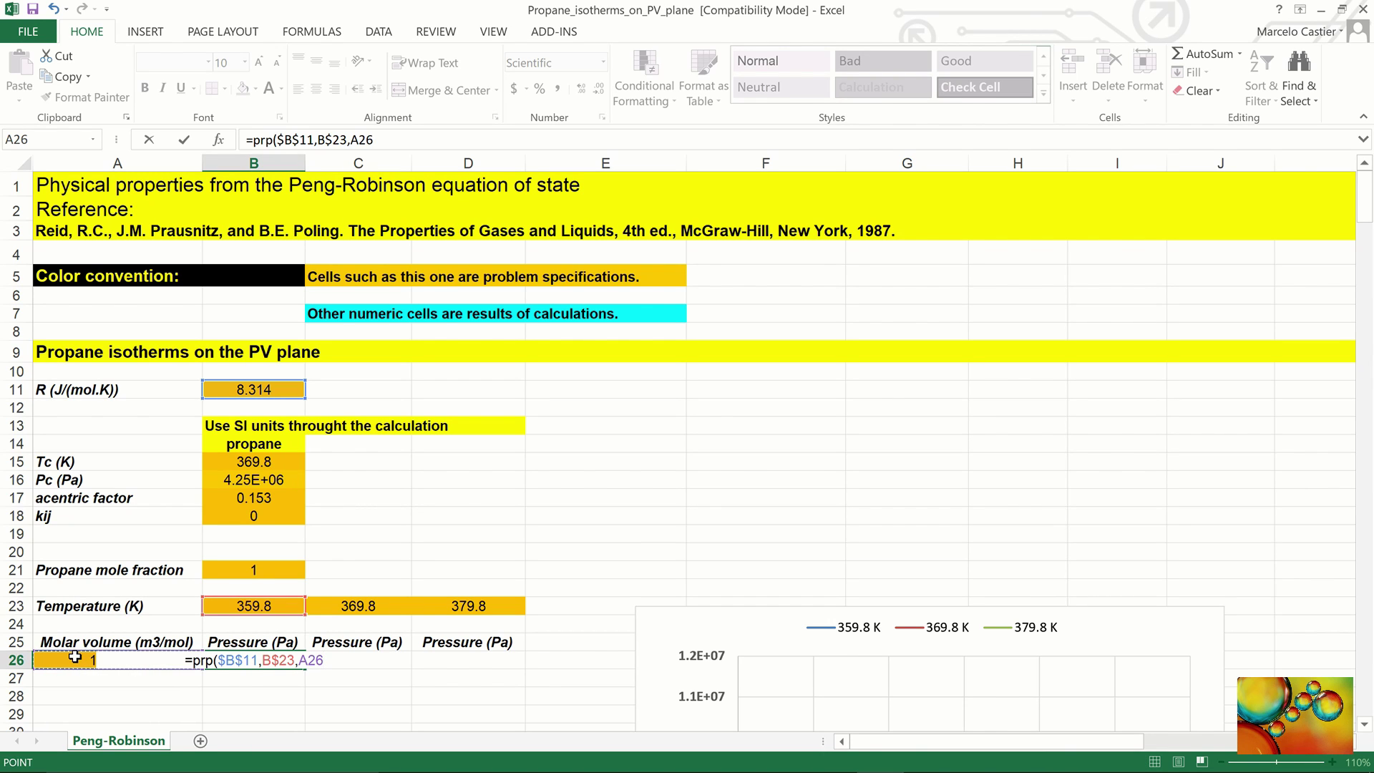
{"action": "key", "text": "F4"}
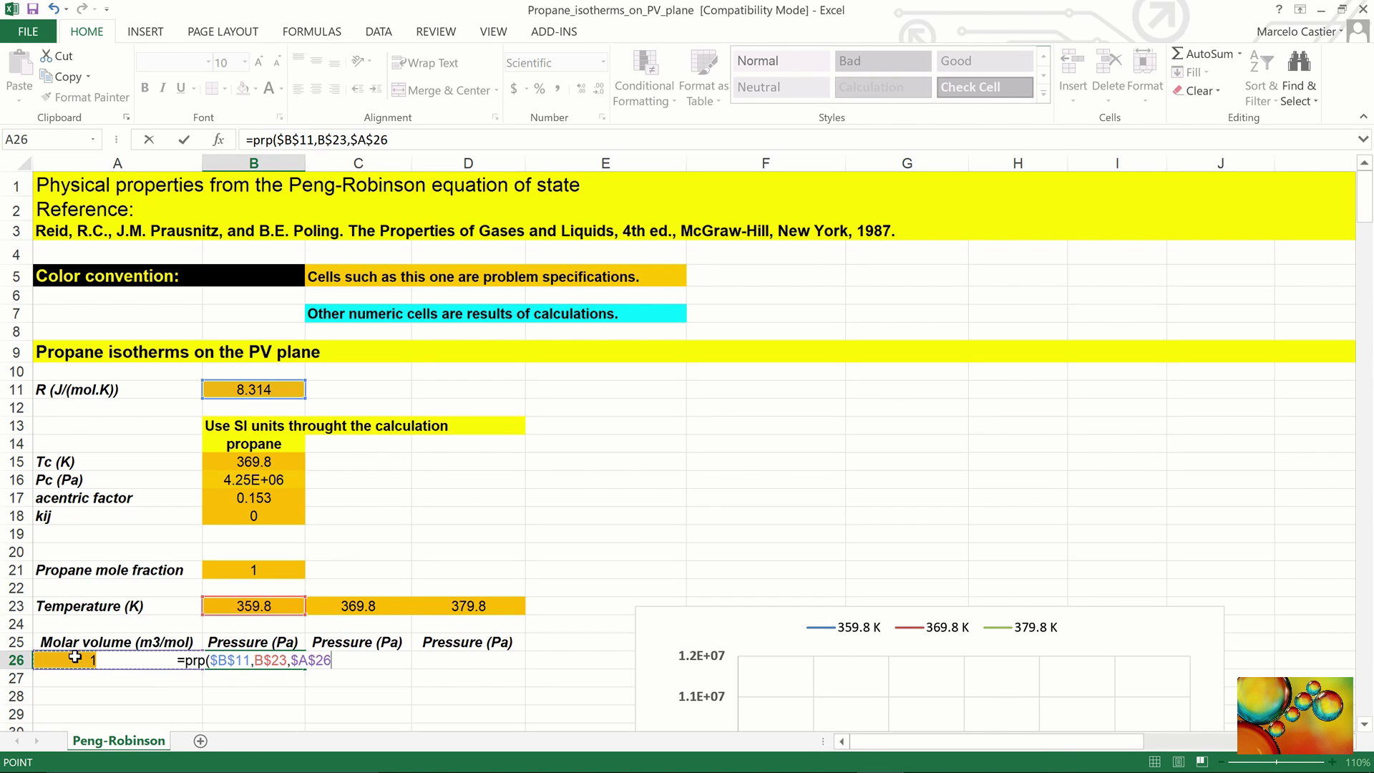
{"action": "key", "text": "F4"}
{"action": "key", "text": "F4"}
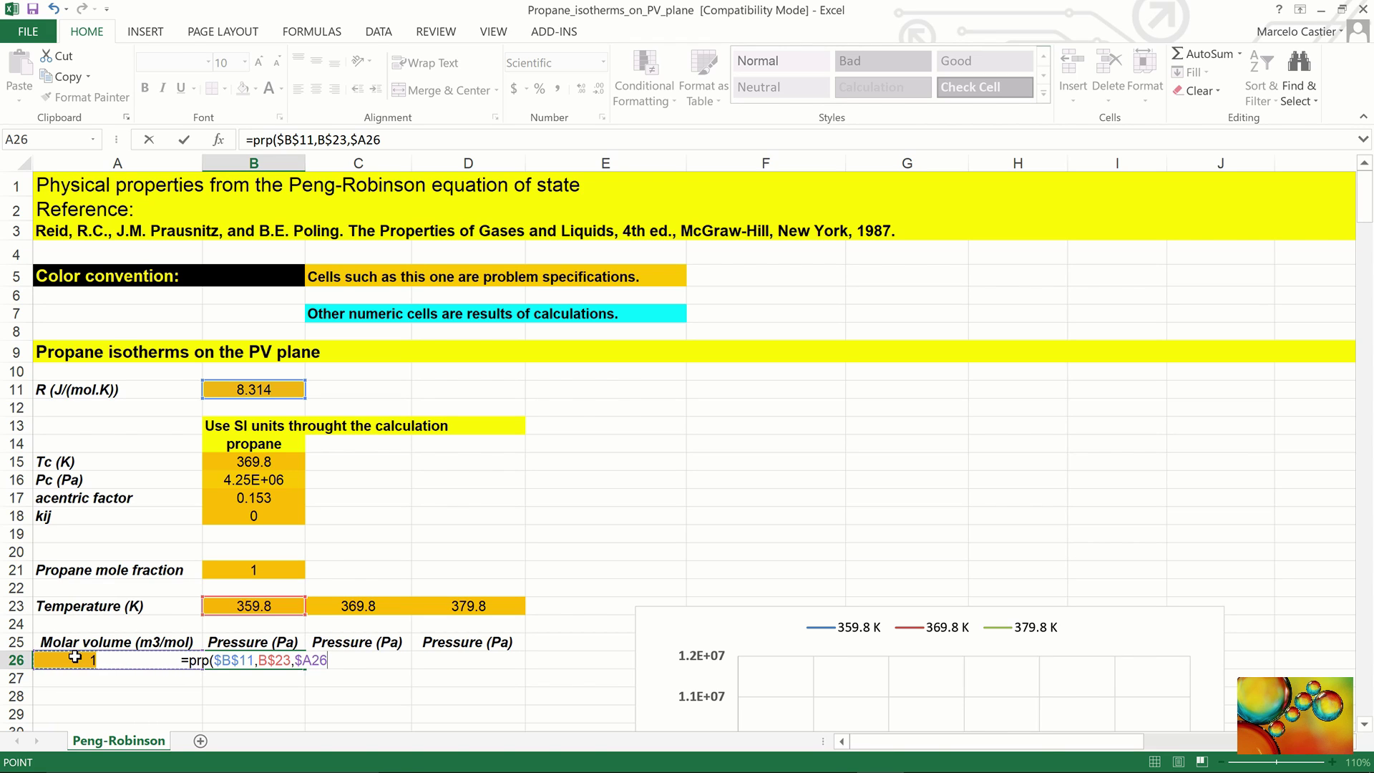
{"action": "type", "text": ","}
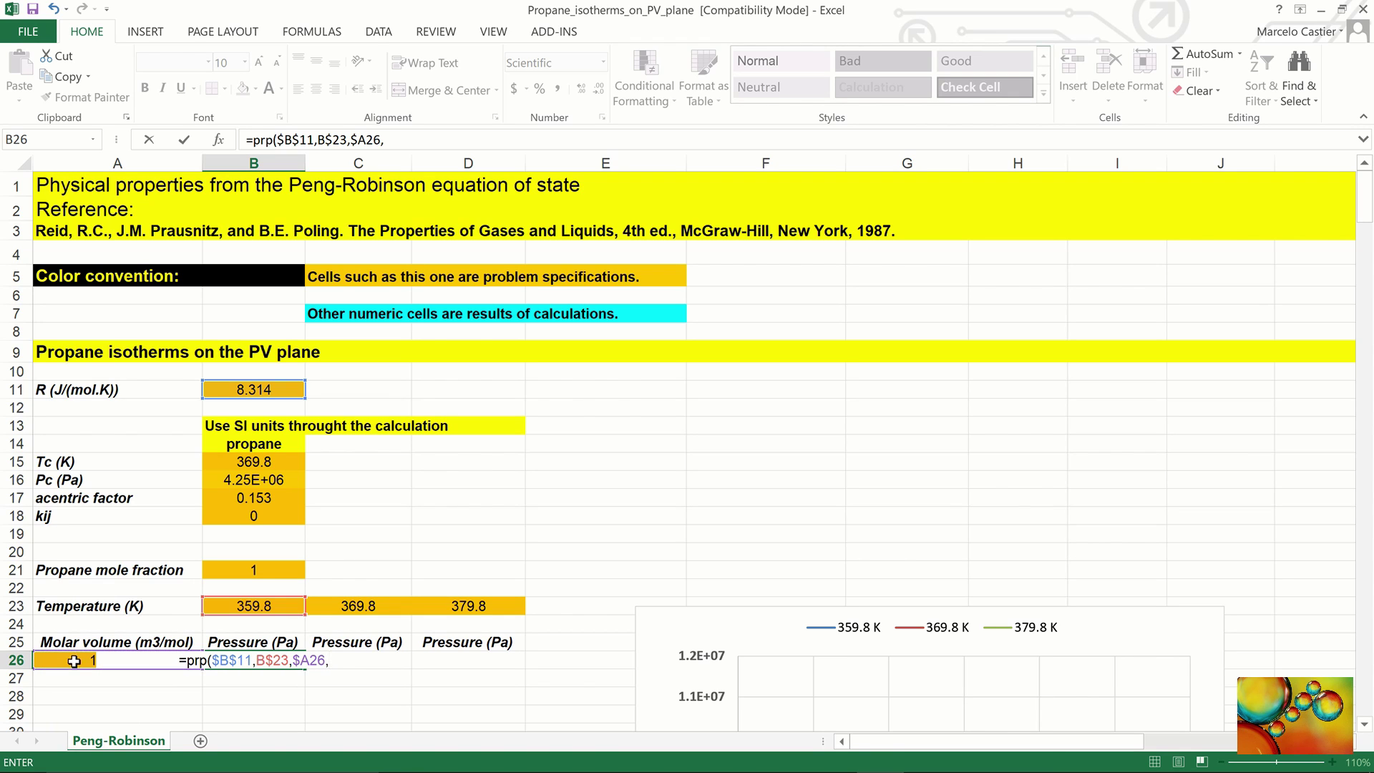
{"action": "left_click", "coordinate": [242, 572]}
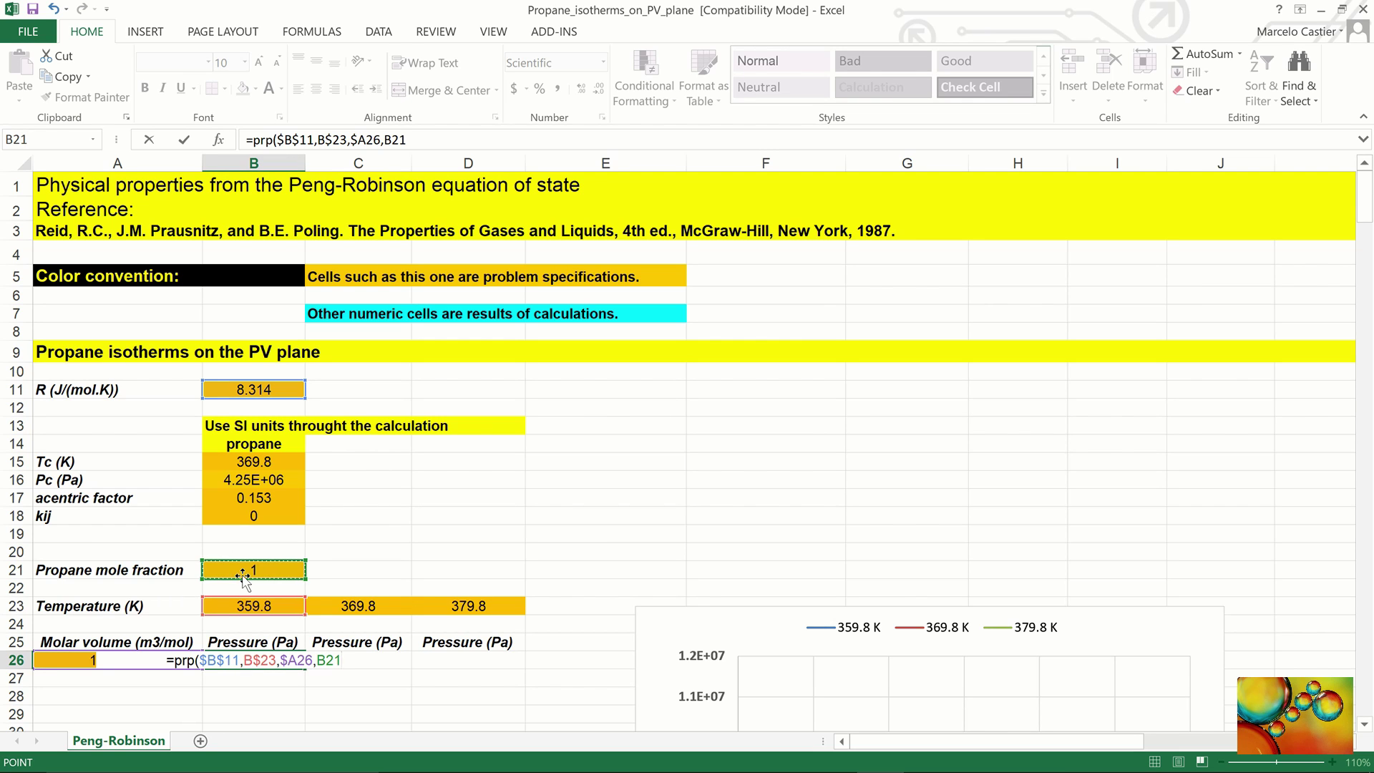
{"action": "key", "text": "F4"}
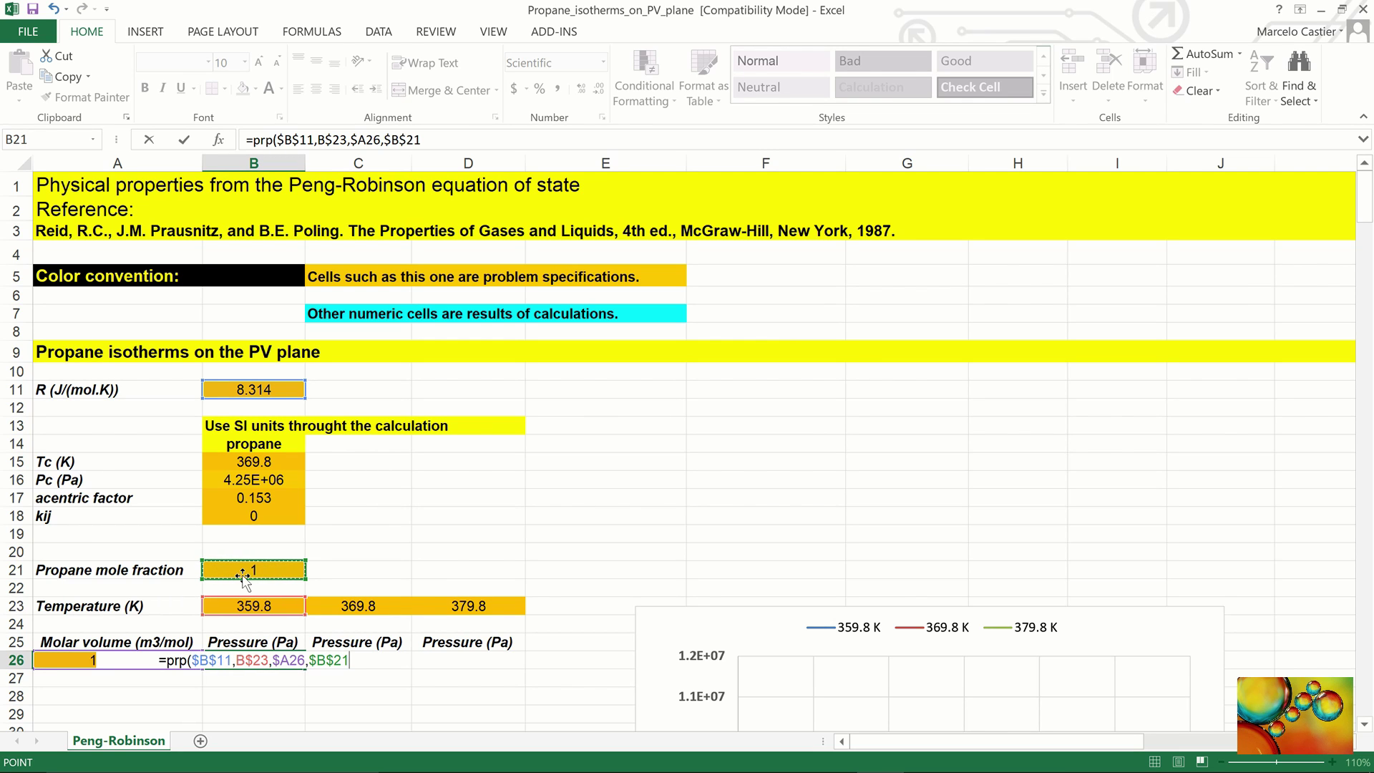
{"action": "type", "text": ","}
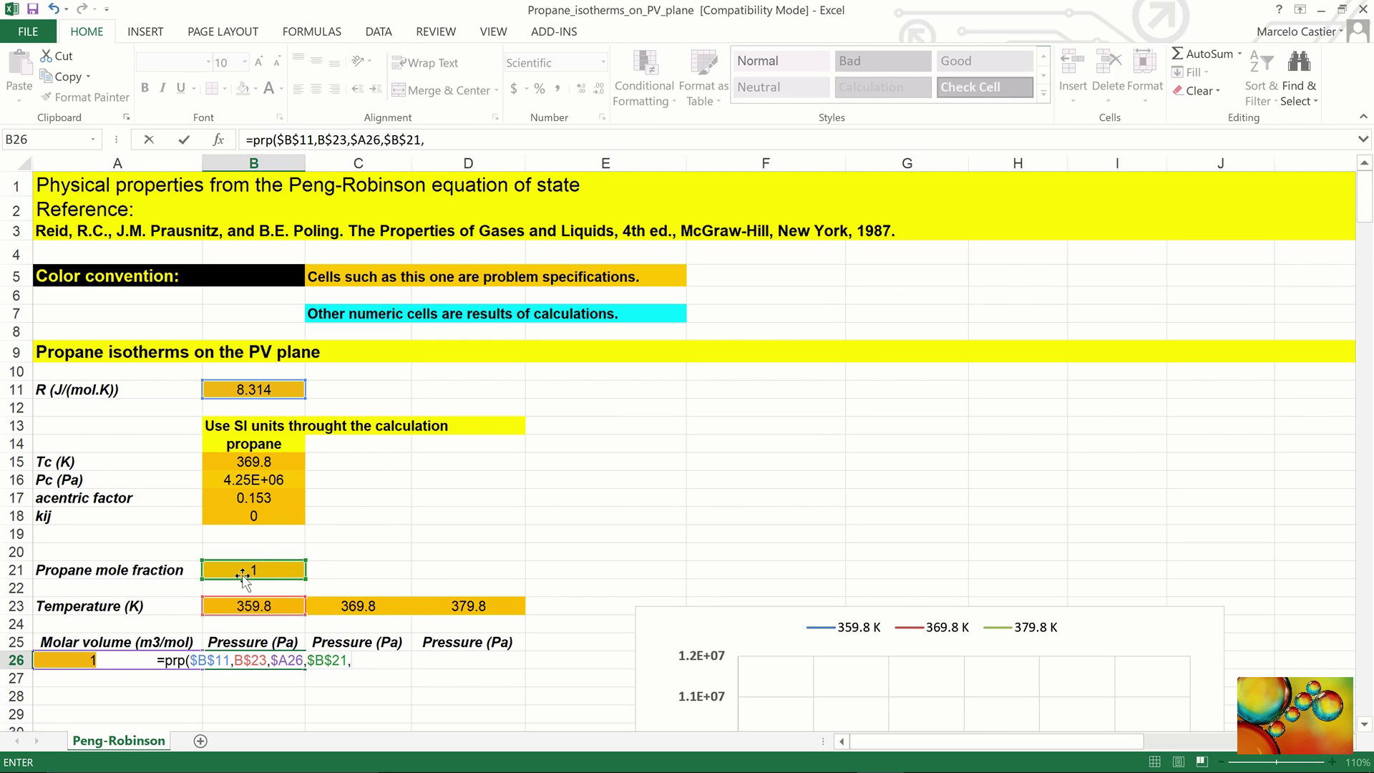
{"action": "left_click_drag", "start_coordinate": [290, 462], "coordinate": [266, 519]}
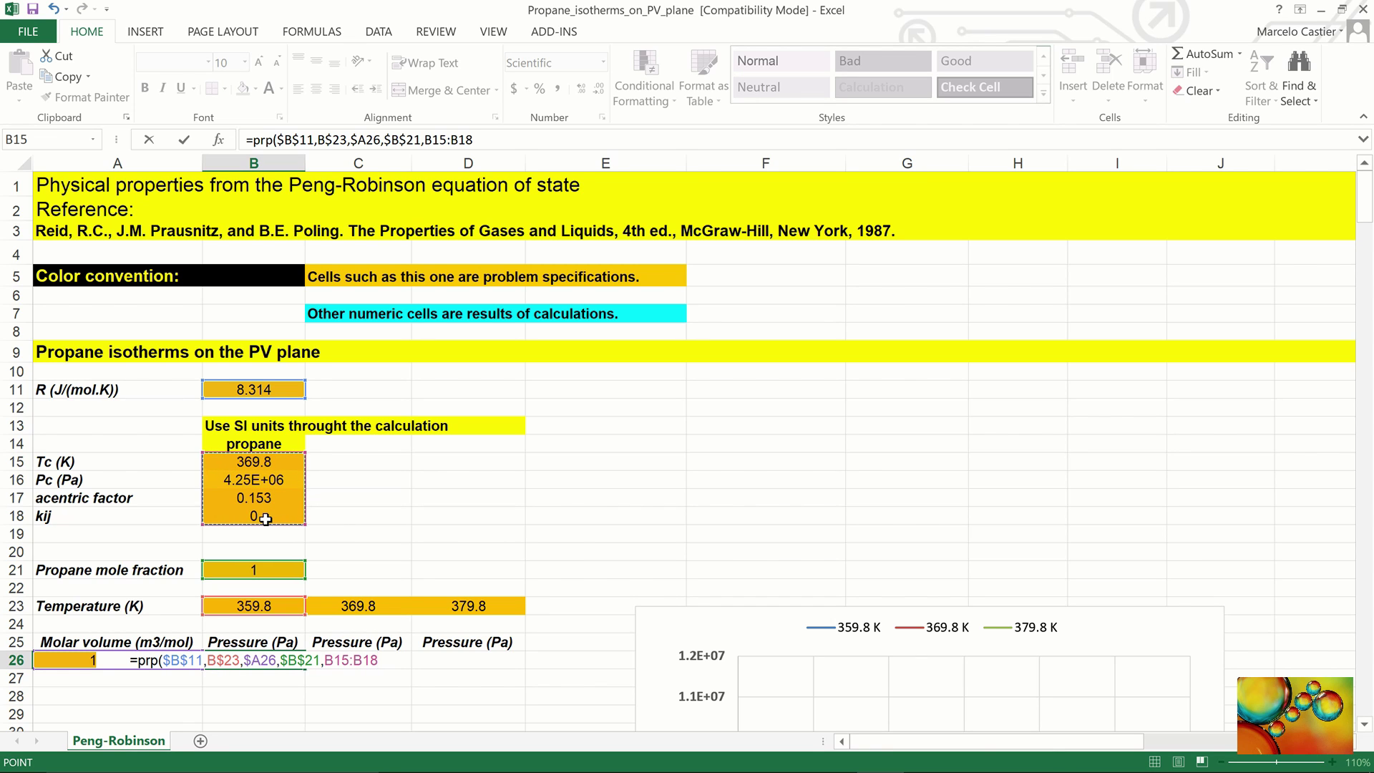
{"action": "key", "text": "F4"}
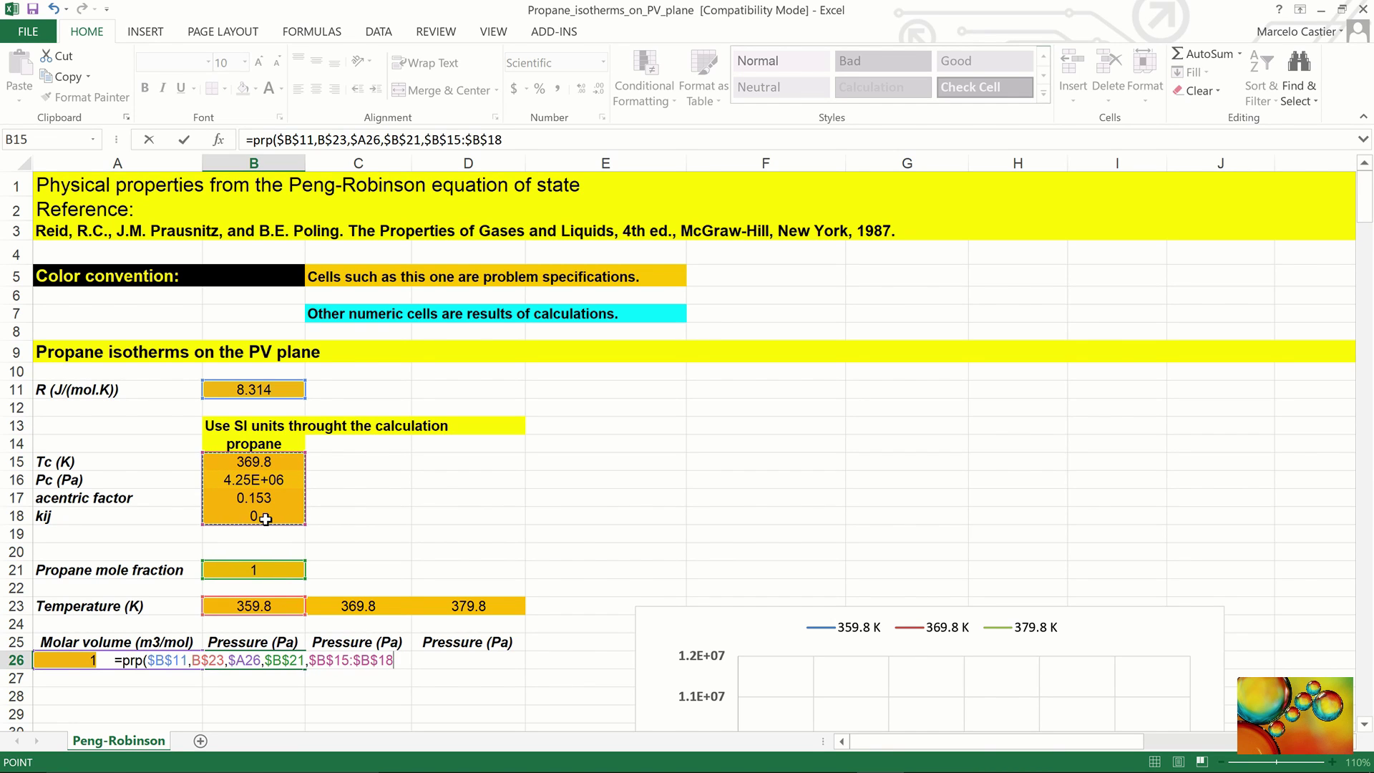
{"action": "type", "text": ")"}
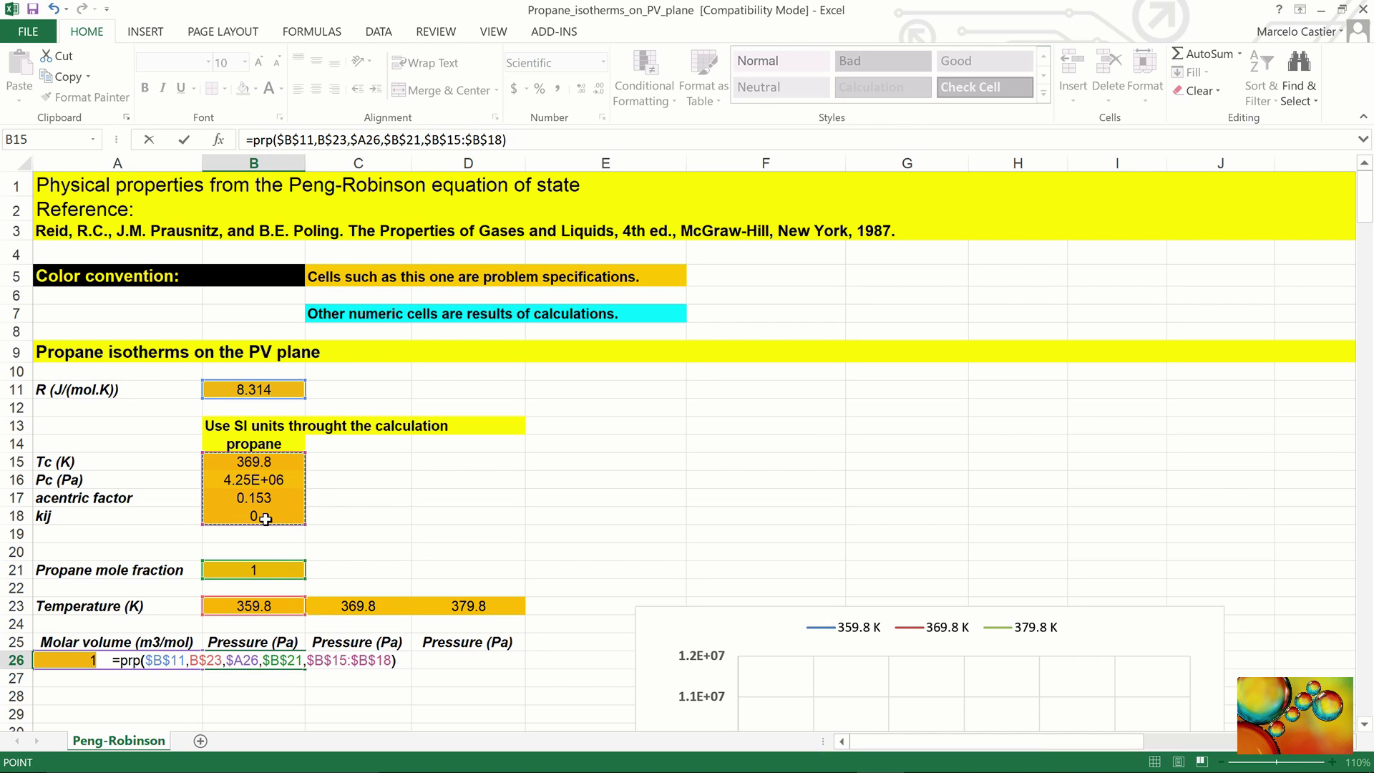
{"action": "key", "text": "Return"}
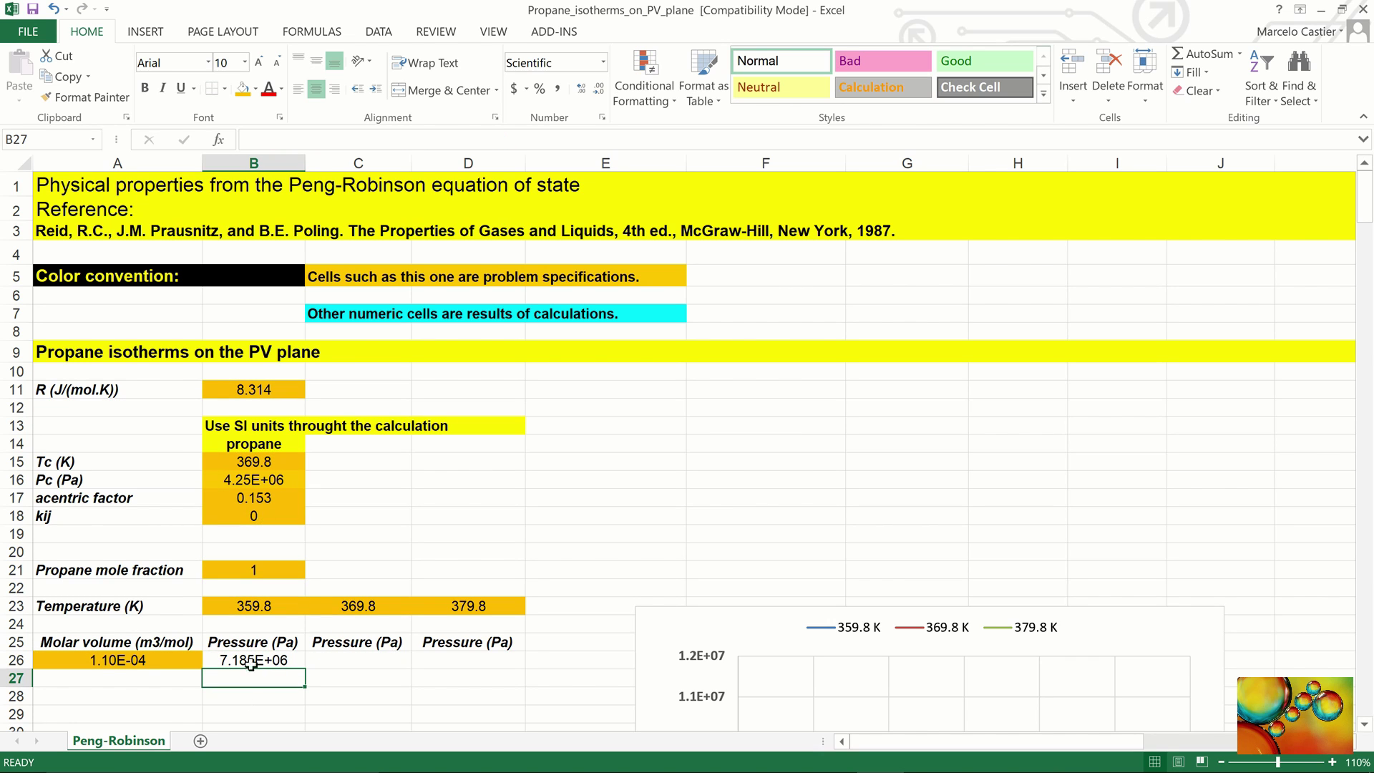
Fill B26's formula to D26, set A27 to =A26+2e-6, and copy pressures to row 27
{"action": "left_click", "coordinate": [254, 659]}
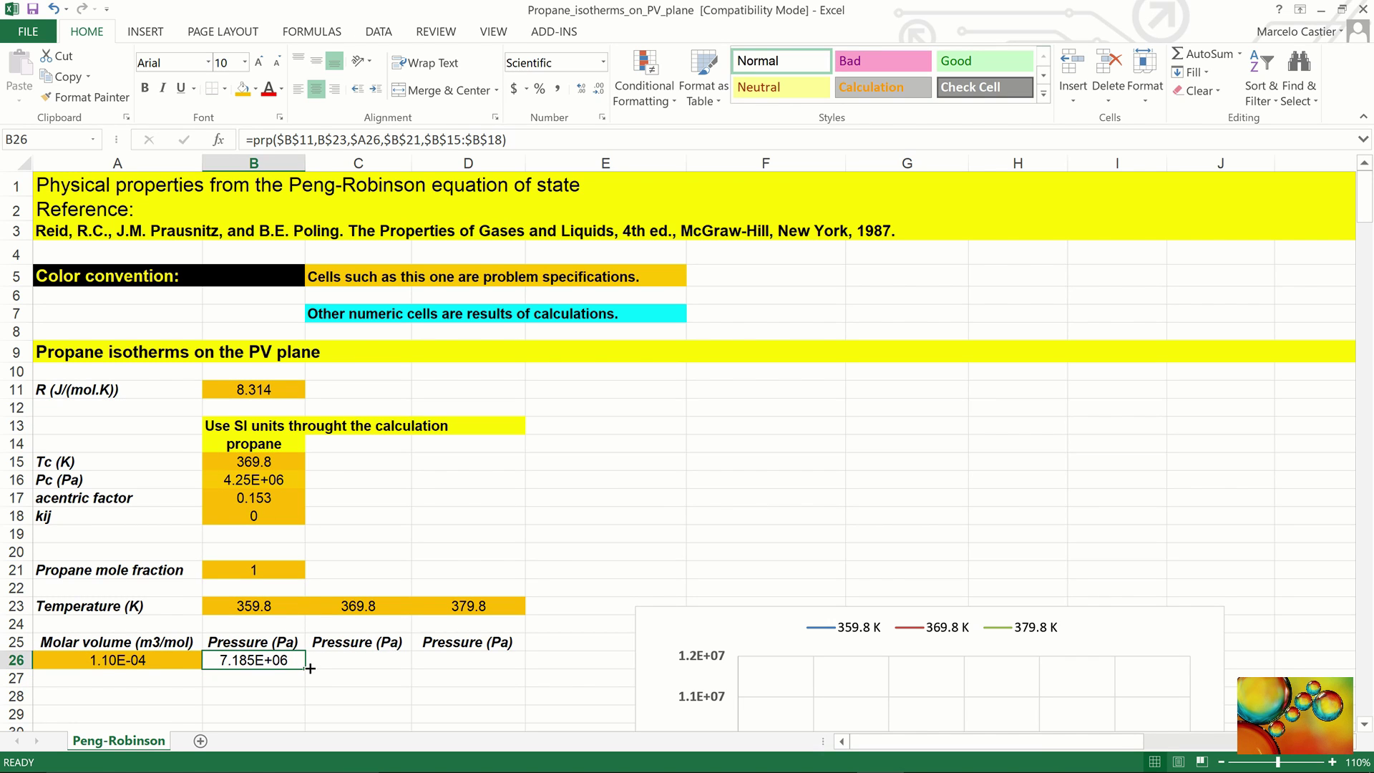
{"action": "left_click_drag", "start_coordinate": [310, 667], "coordinate": [476, 670]}
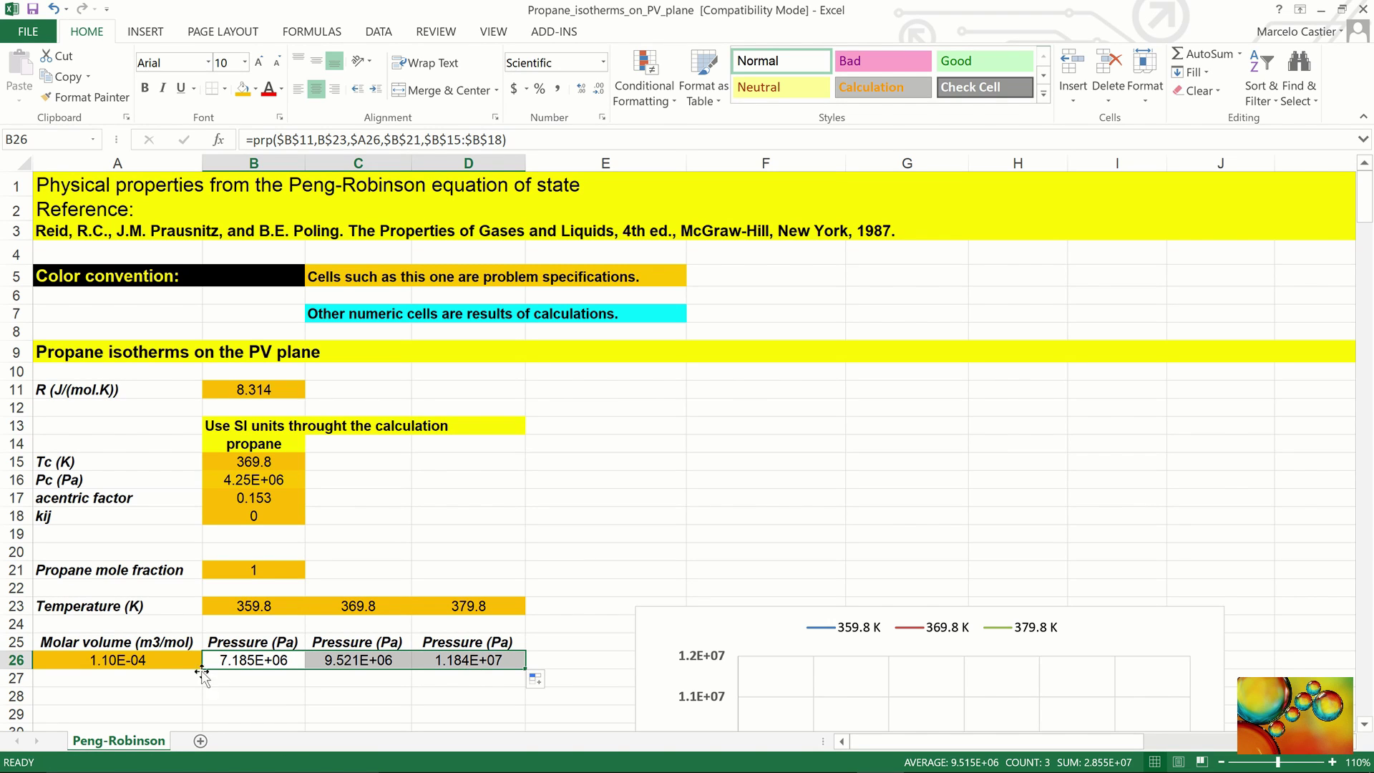
{"action": "left_click", "coordinate": [141, 680]}
{"action": "type", "text": "="}
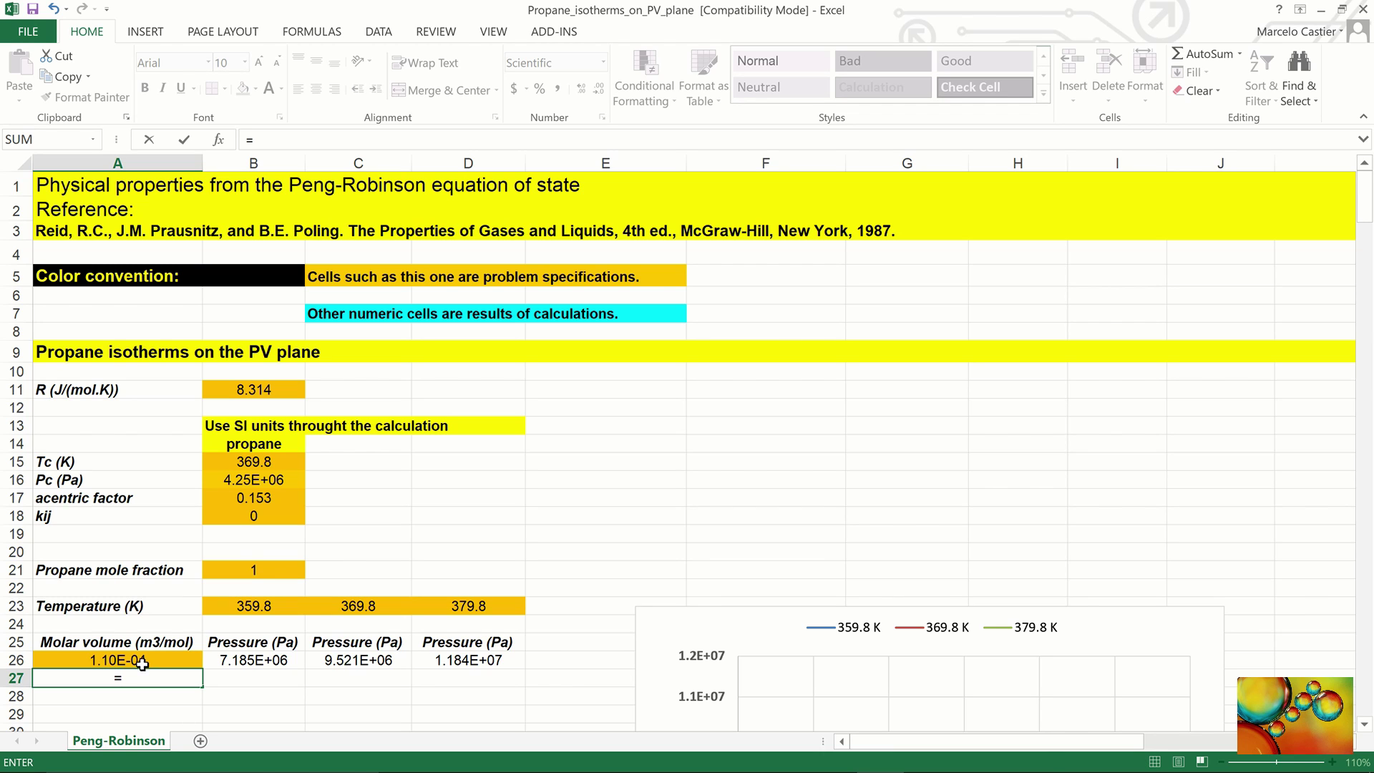
{"action": "left_click", "coordinate": [143, 660]}
{"action": "type", "text": "+e"}
{"action": "key", "text": "BackSpace"}
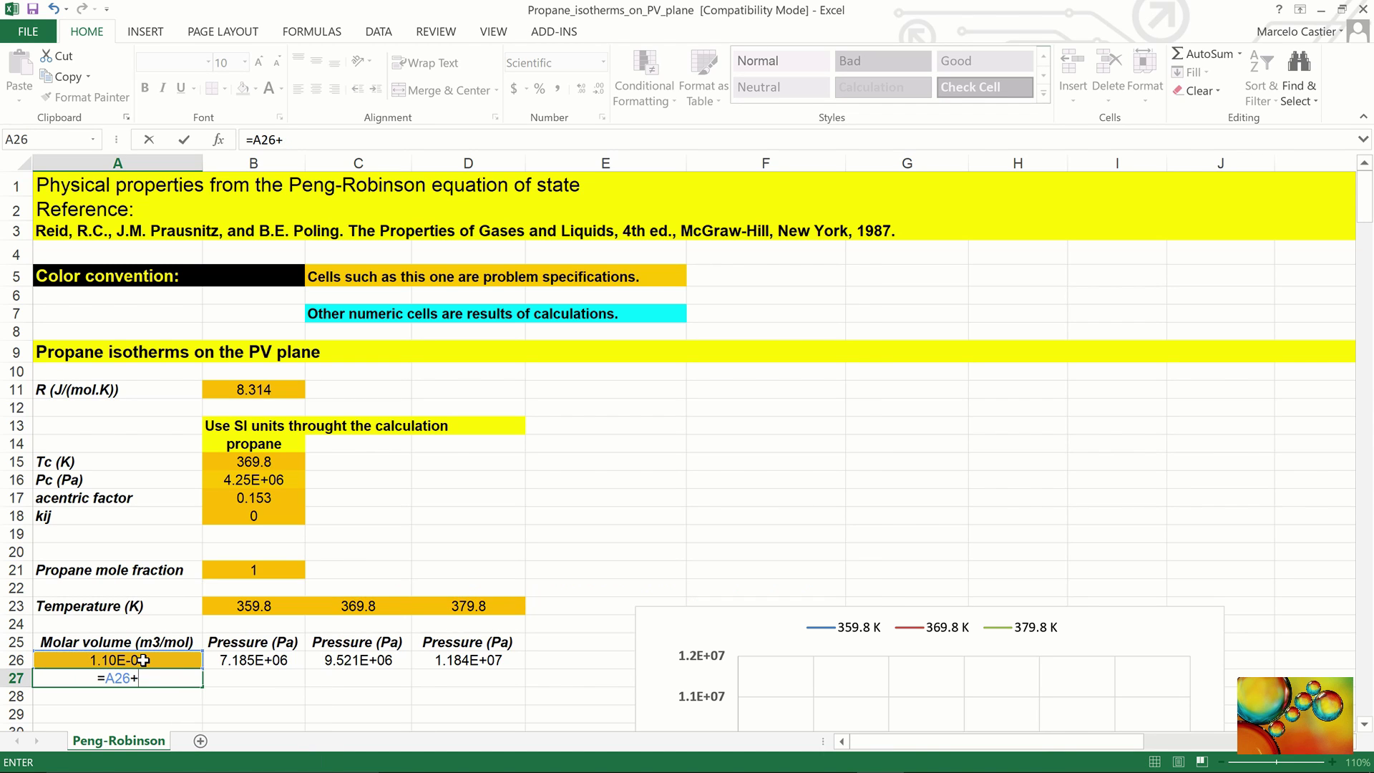
{"action": "type", "text": "2e-6"}
{"action": "key", "text": "Return"}
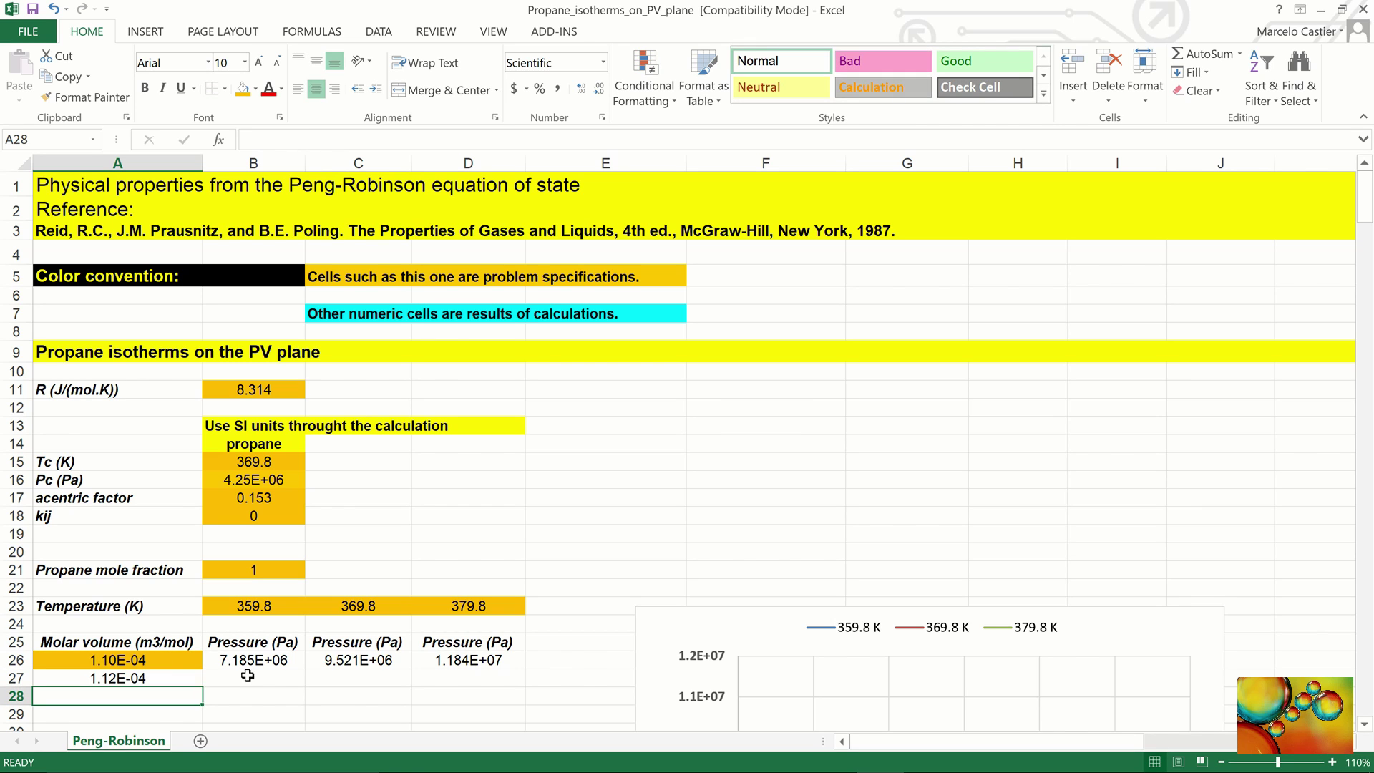
{"action": "left_click_drag", "start_coordinate": [251, 660], "coordinate": [436, 659]}
{"action": "left_click_drag", "start_coordinate": [526, 668], "coordinate": [535, 691]}
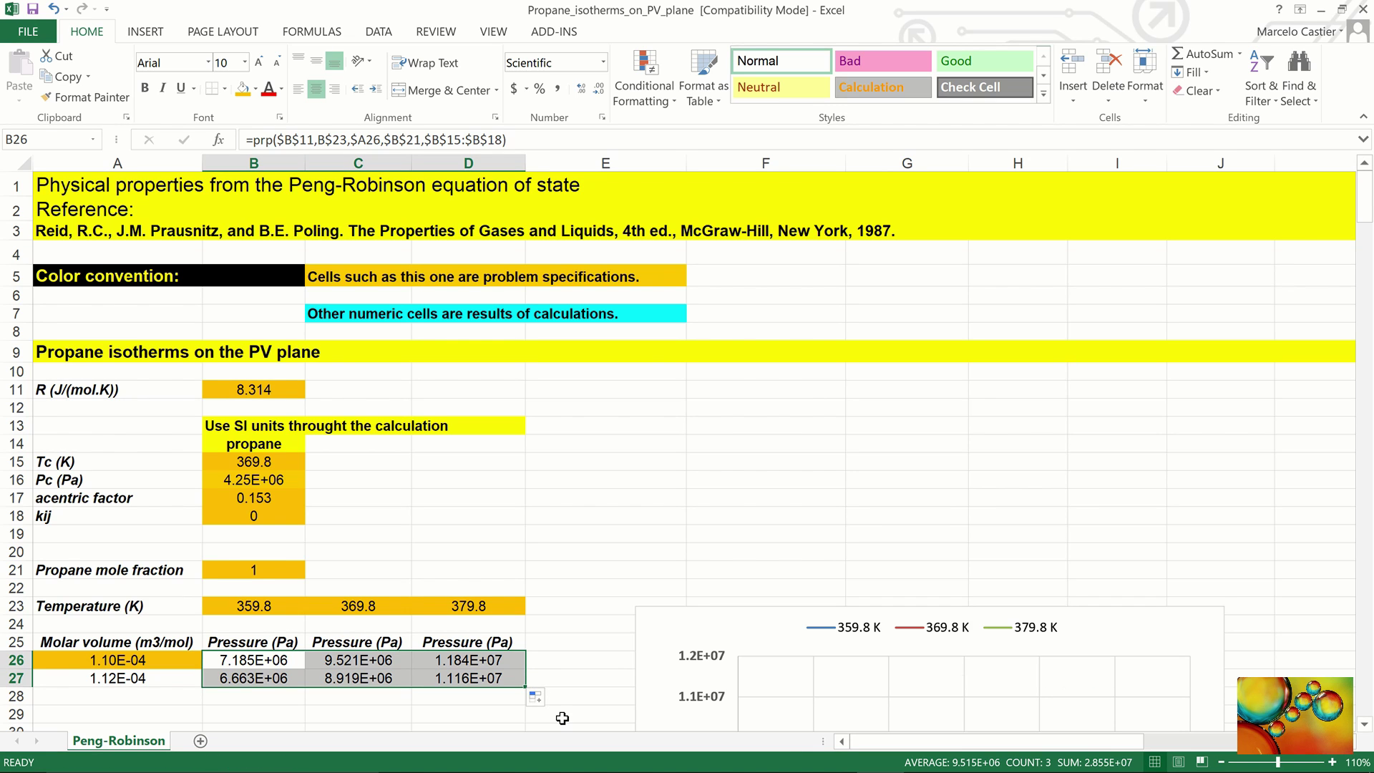
Fill A27:D27 down to row 325 and view the 359.8, 369.8, 379.8 K PV chart
{"action": "scroll", "coordinate": [562, 716], "scroll_direction": "down", "scroll_amount": 2}
{"action": "scroll", "coordinate": [562, 717], "scroll_direction": "down", "scroll_amount": 1}
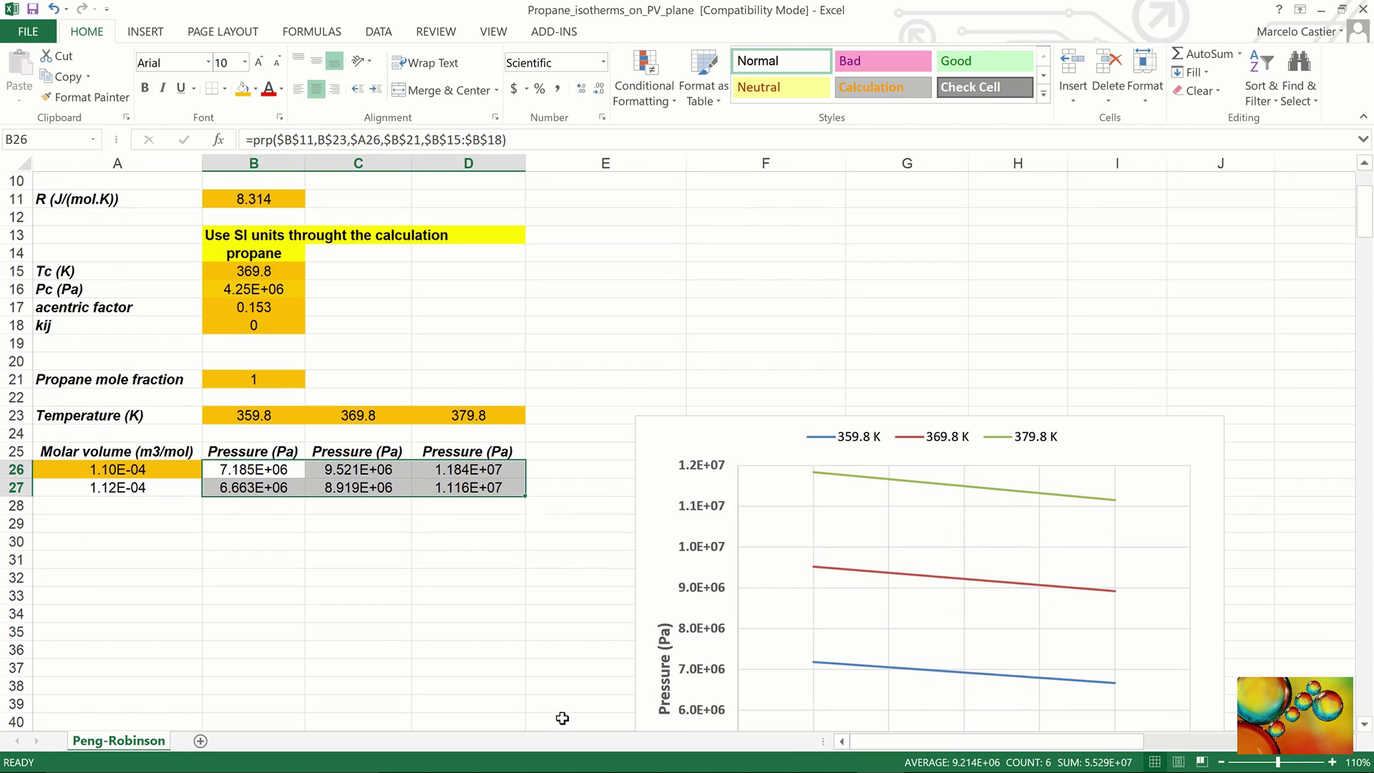
{"action": "left_click", "coordinate": [155, 495]}
{"action": "mouse_move", "coordinate": [155, 495]}
{"action": "left_mouse_down"}
{"action": "mouse_move", "coordinate": [457, 492]}
{"action": "mouse_move", "coordinate": [506, 659]}
{"action": "mouse_move", "coordinate": [508, 769]}
{"action": "mouse_move", "coordinate": [493, 719]}
{"action": "mouse_move", "coordinate": [494, 769]}
{"action": "mouse_move", "coordinate": [484, 711]}
{"action": "left_mouse_up"}
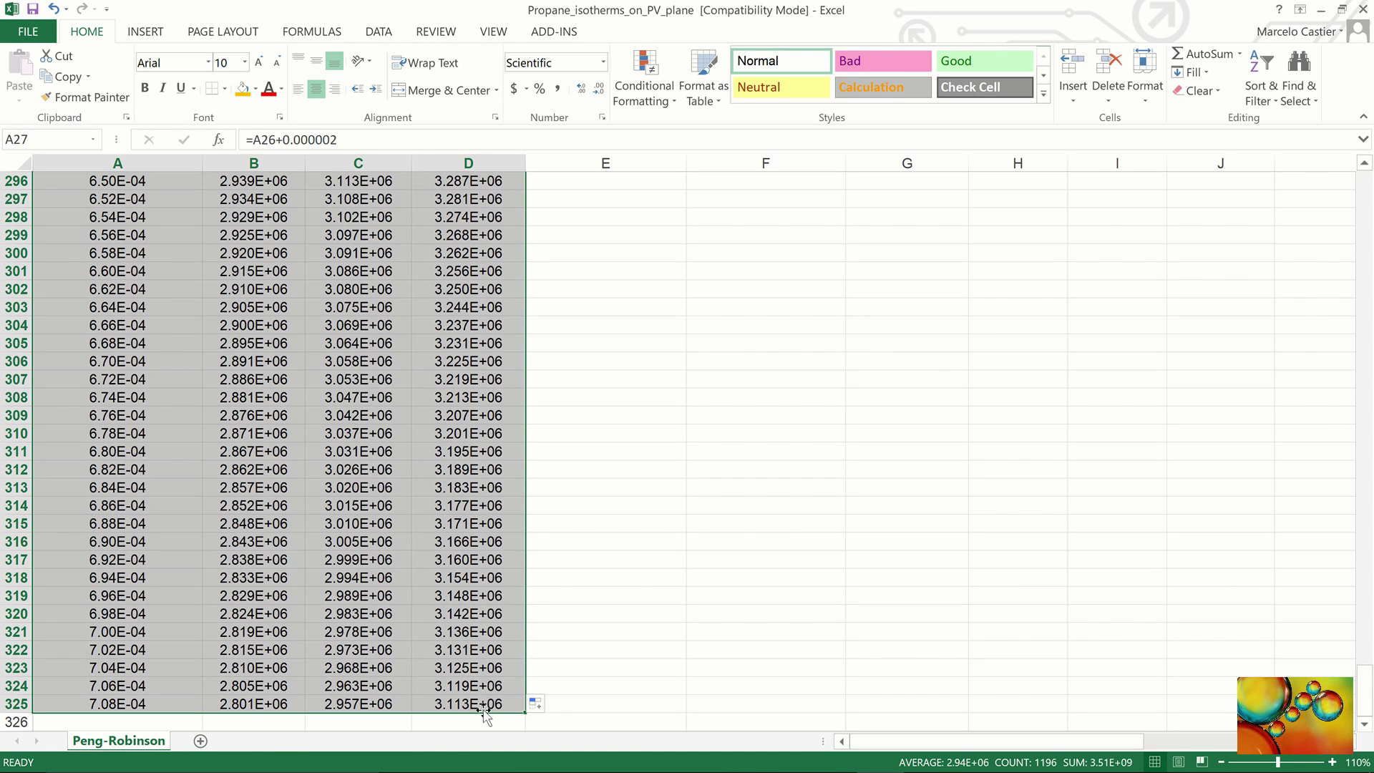
{"action": "scroll", "coordinate": [612, 659], "scroll_direction": "up", "scroll_amount": 4}
{"action": "scroll", "coordinate": [1364, 648], "scroll_direction": "up", "scroll_amount": 7}
{"action": "left_click_drag", "start_coordinate": [1365, 633], "coordinate": [1368, 240]}
{"action": "scroll", "coordinate": [1368, 240], "scroll_direction": "down", "scroll_amount": 1}
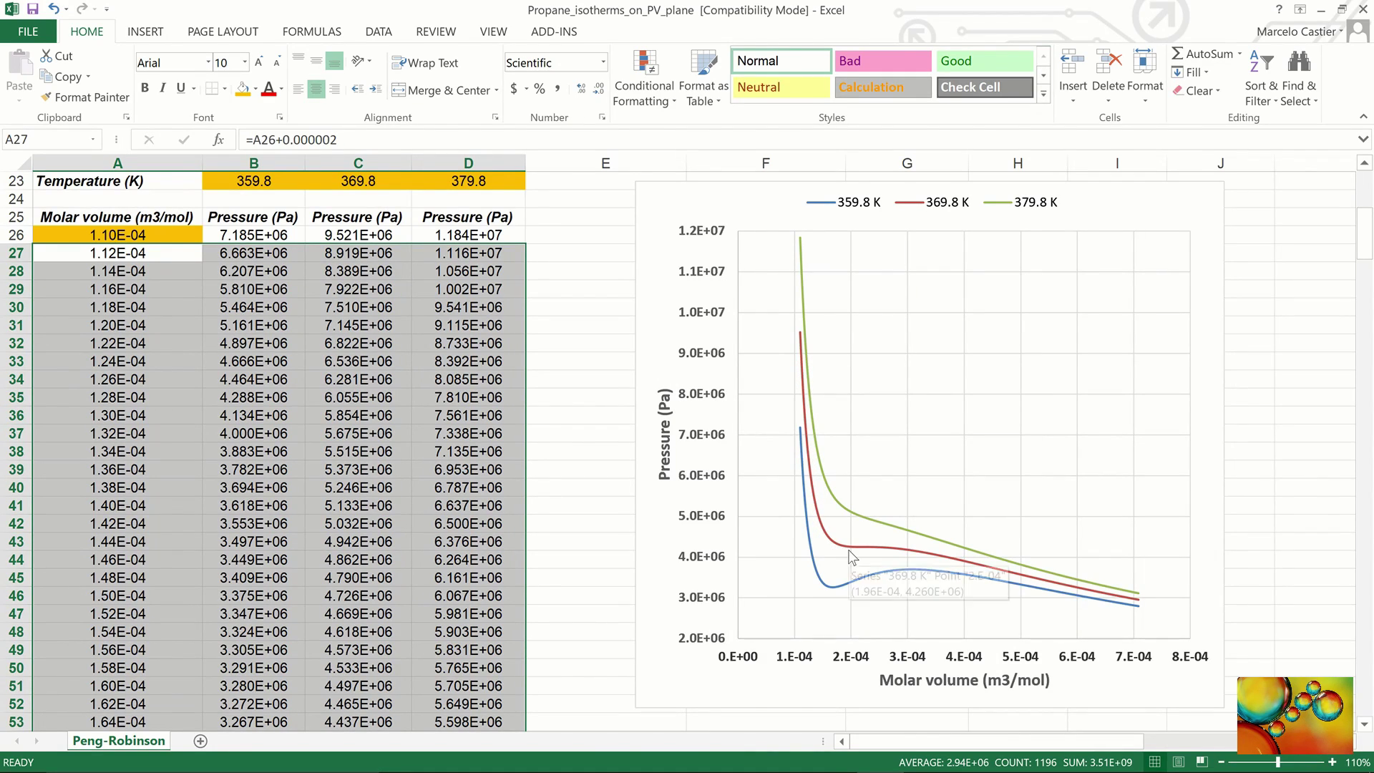
{"action": "mouse_move", "coordinate": [855, 553]}
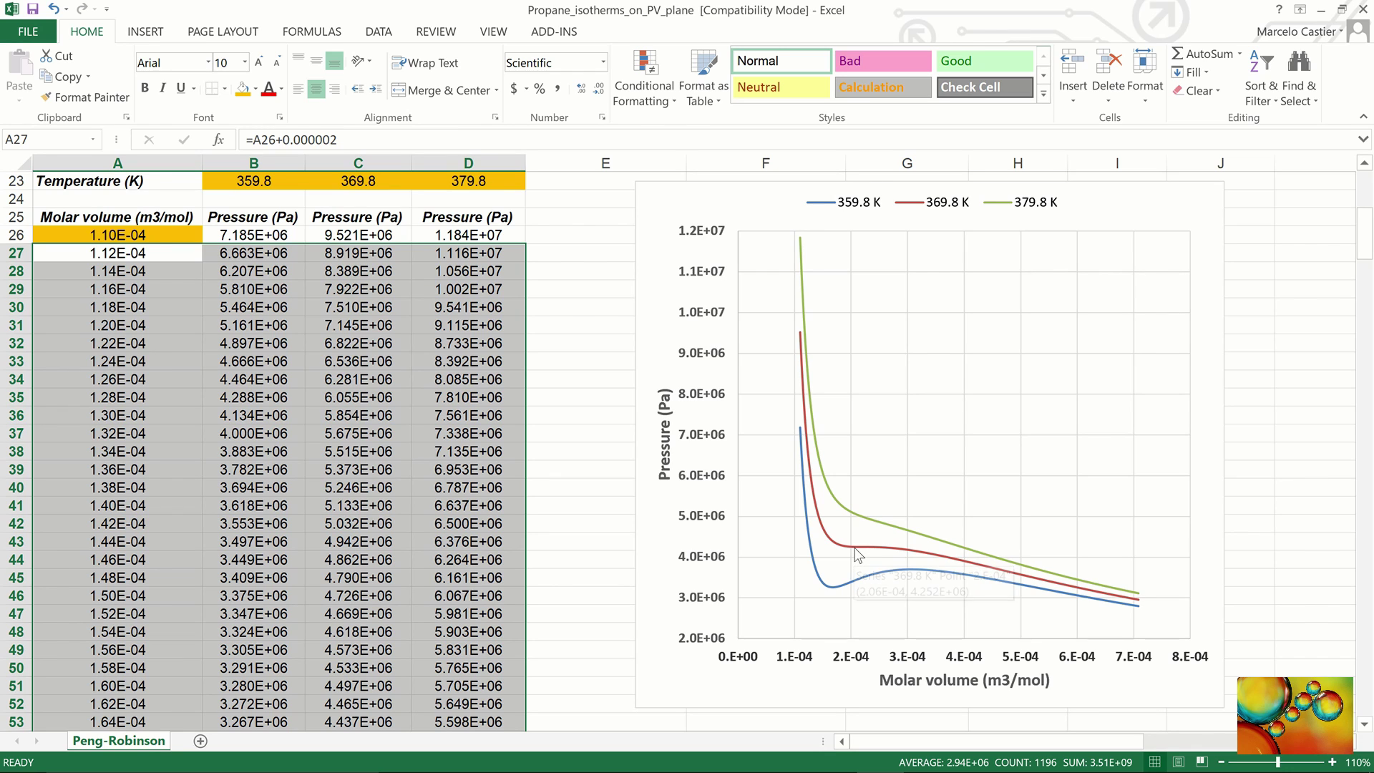